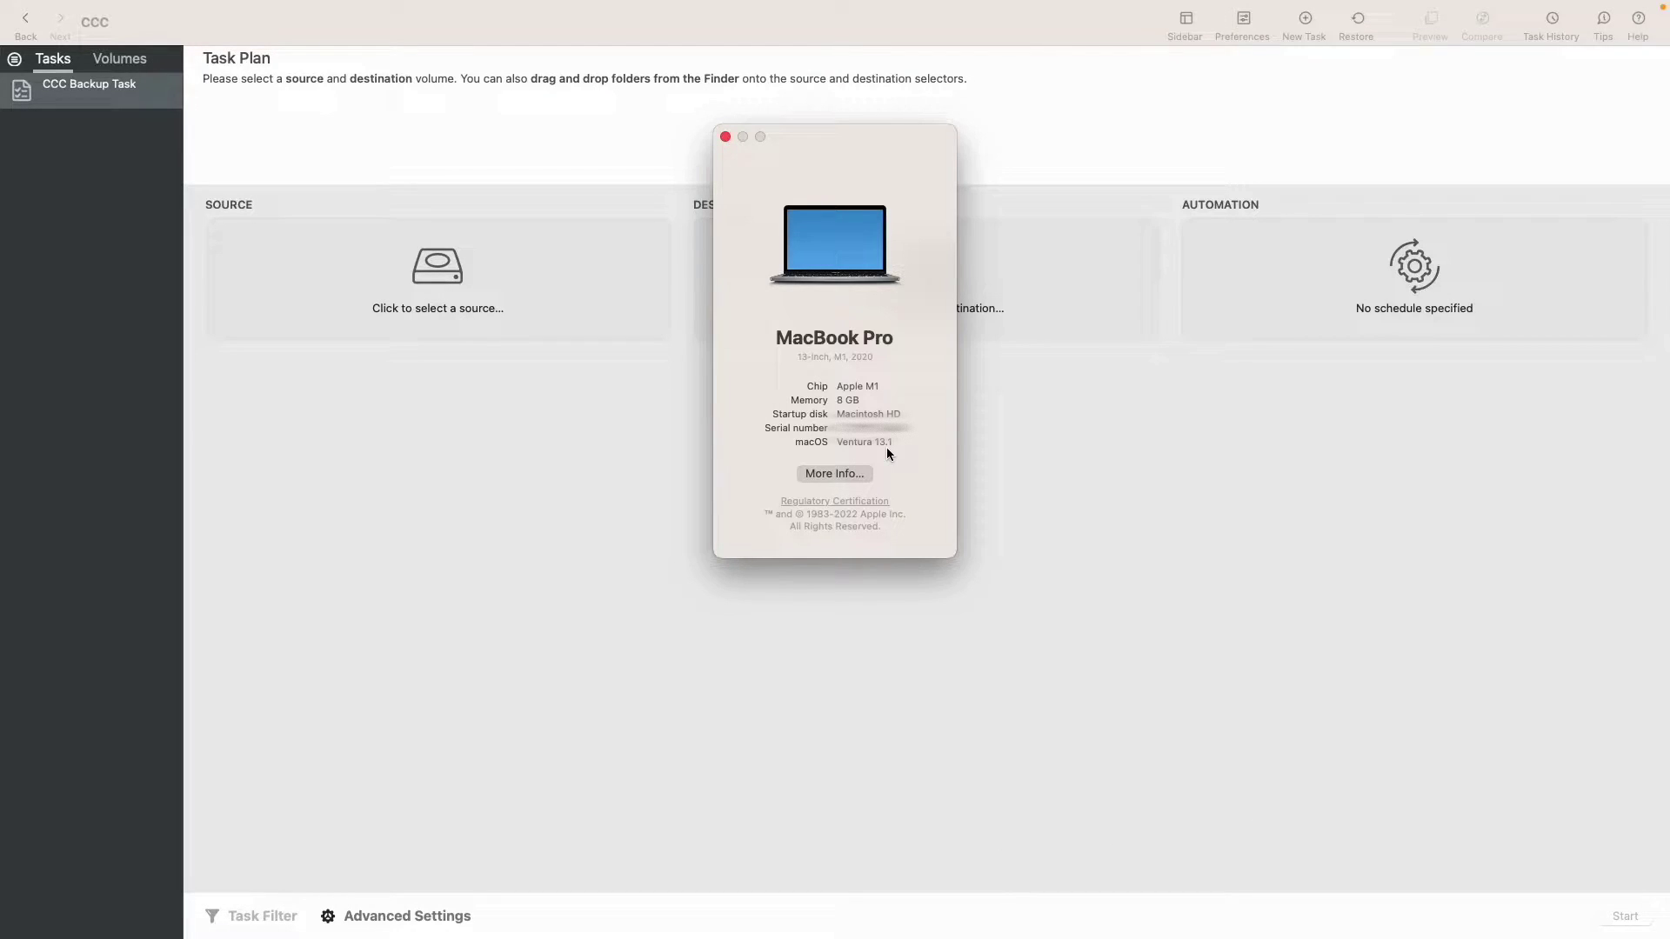
Close About This Mac and set up a task from Macintosh HD to the Ventura drive.
click(726, 138)
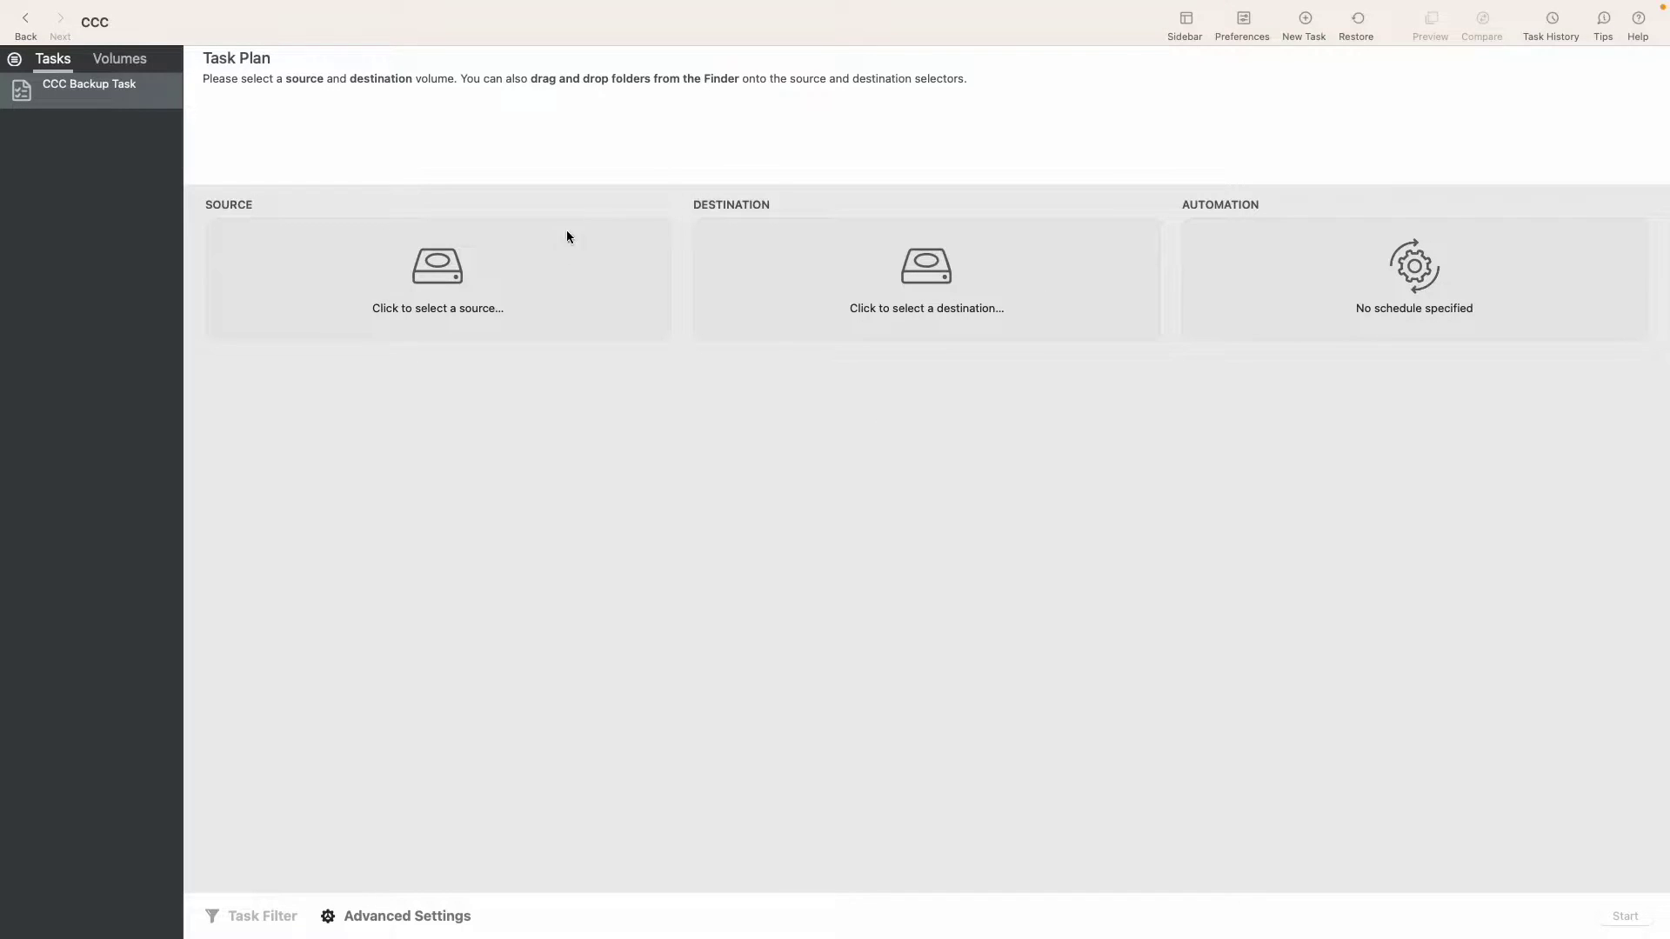
click(446, 269)
click(75, 357)
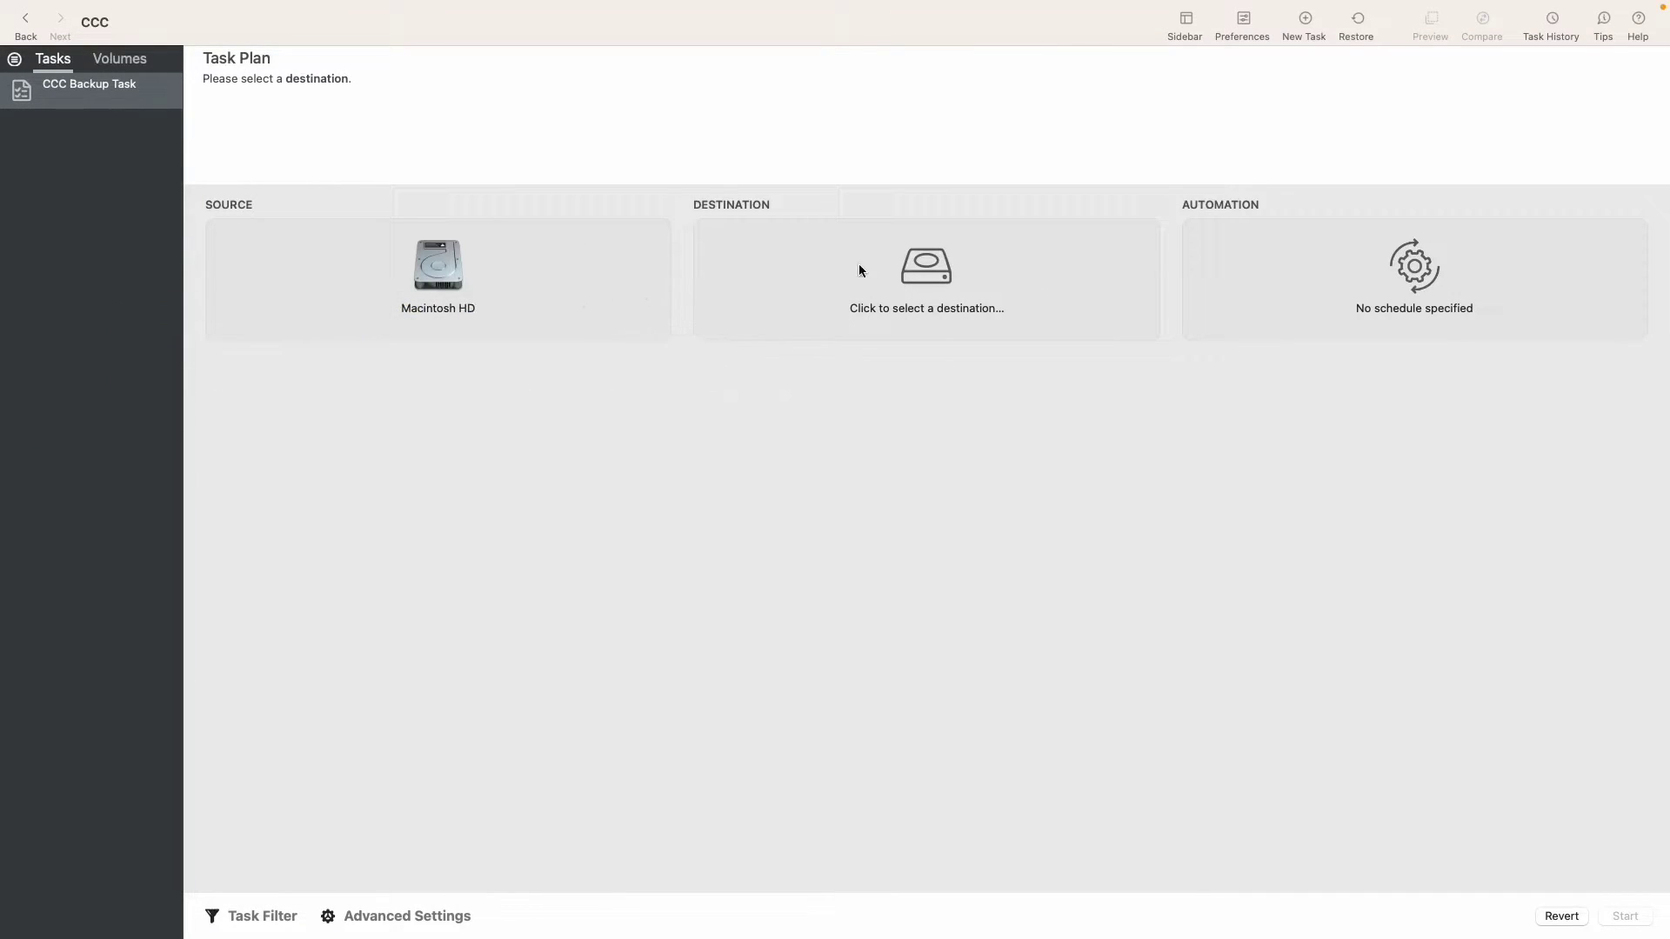
click(922, 264)
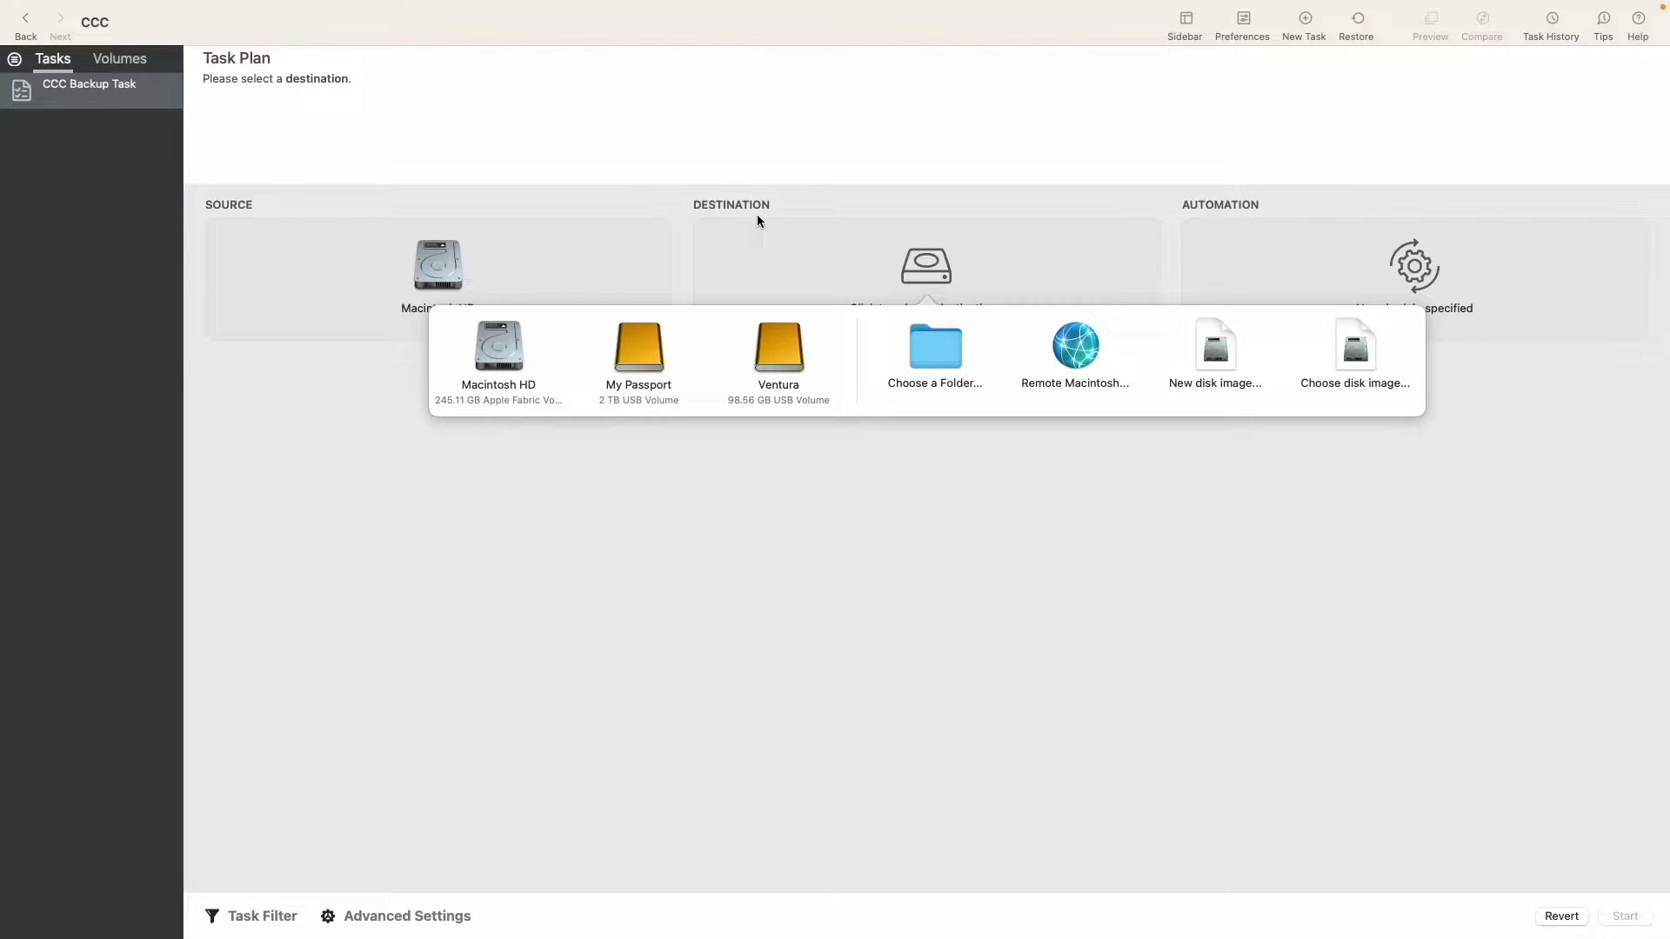
click(765, 339)
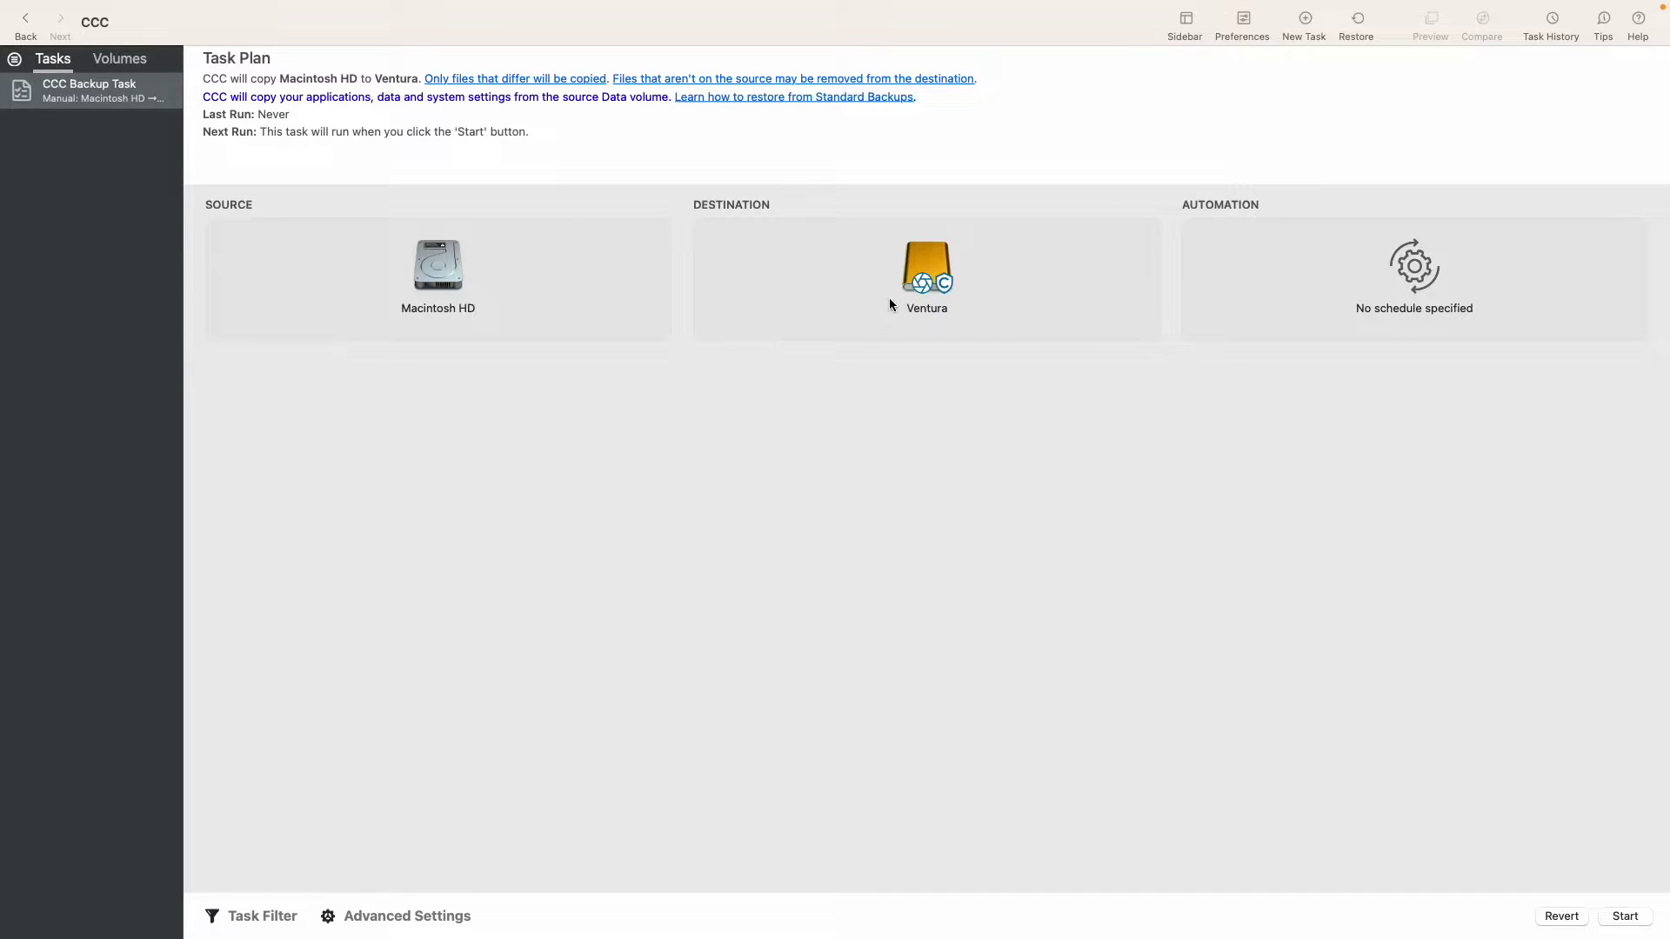
Make Ventura a legacy bootable copy, allowing CCC to erase 'Ventura'.
click(937, 271)
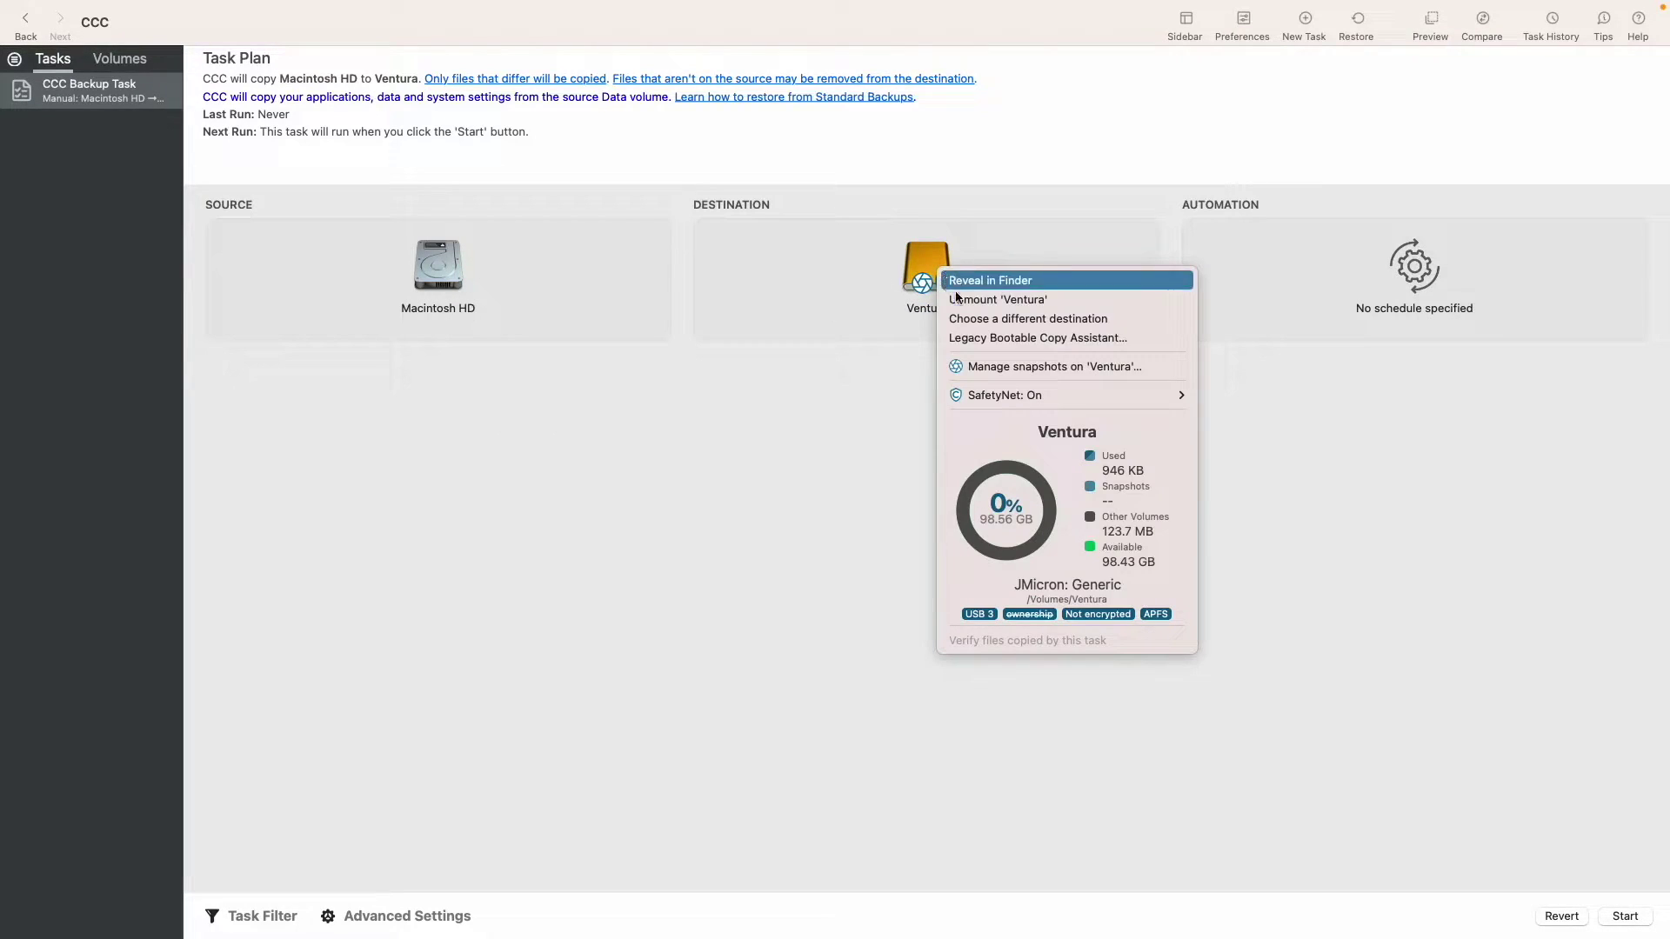
click(958, 338)
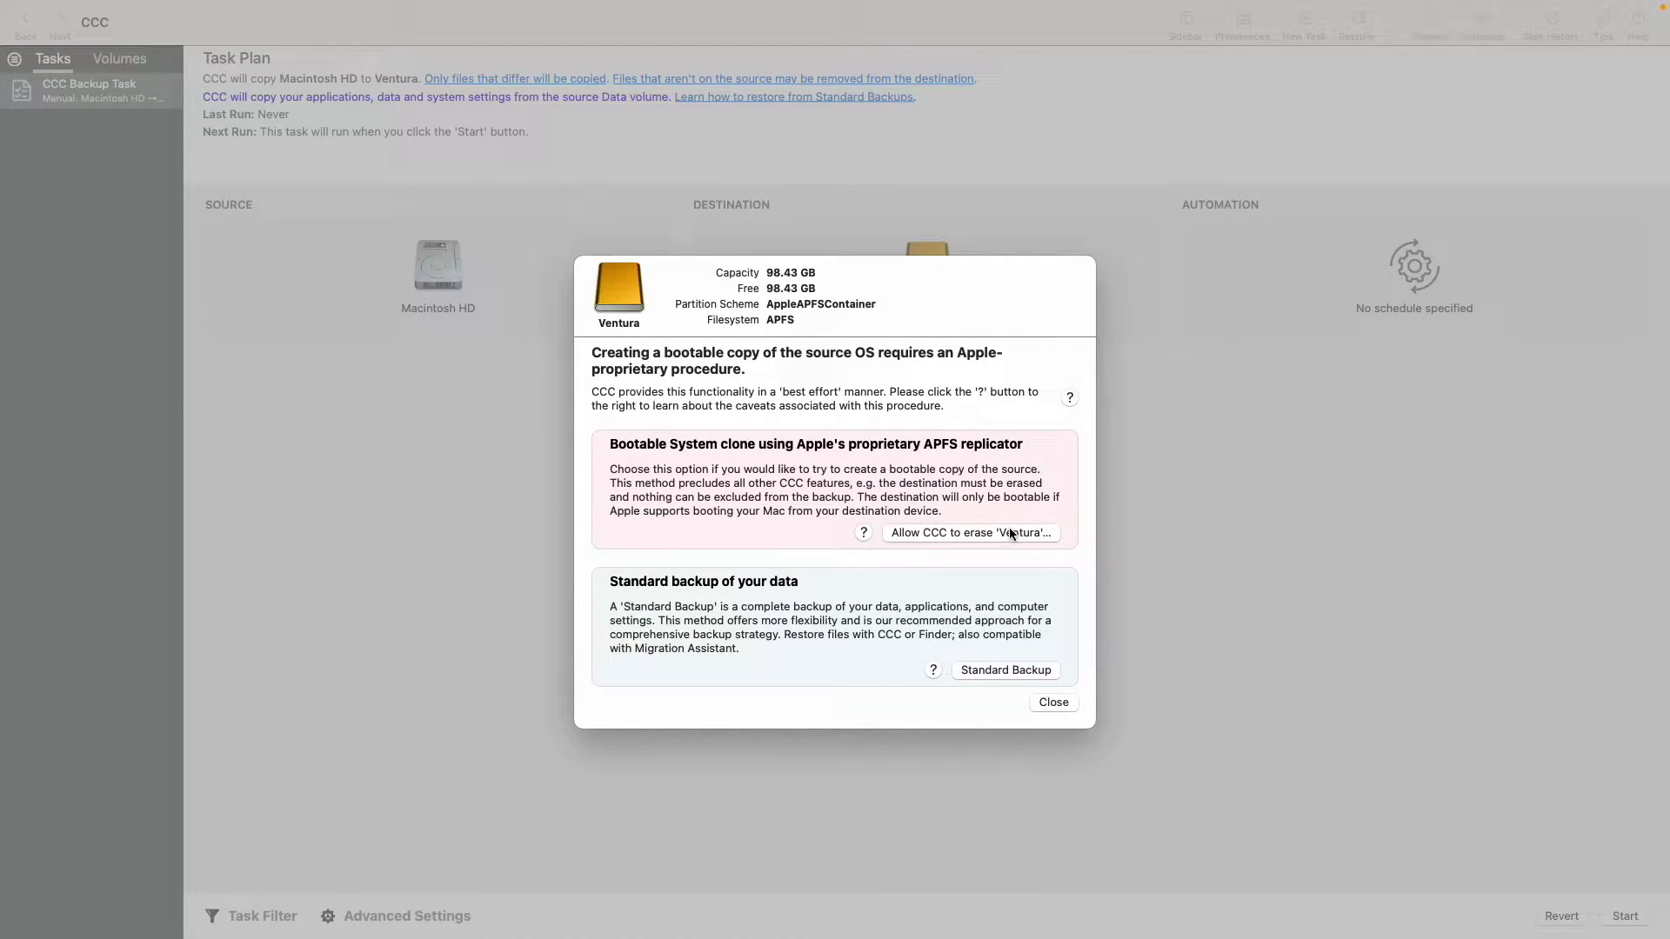
click(1012, 533)
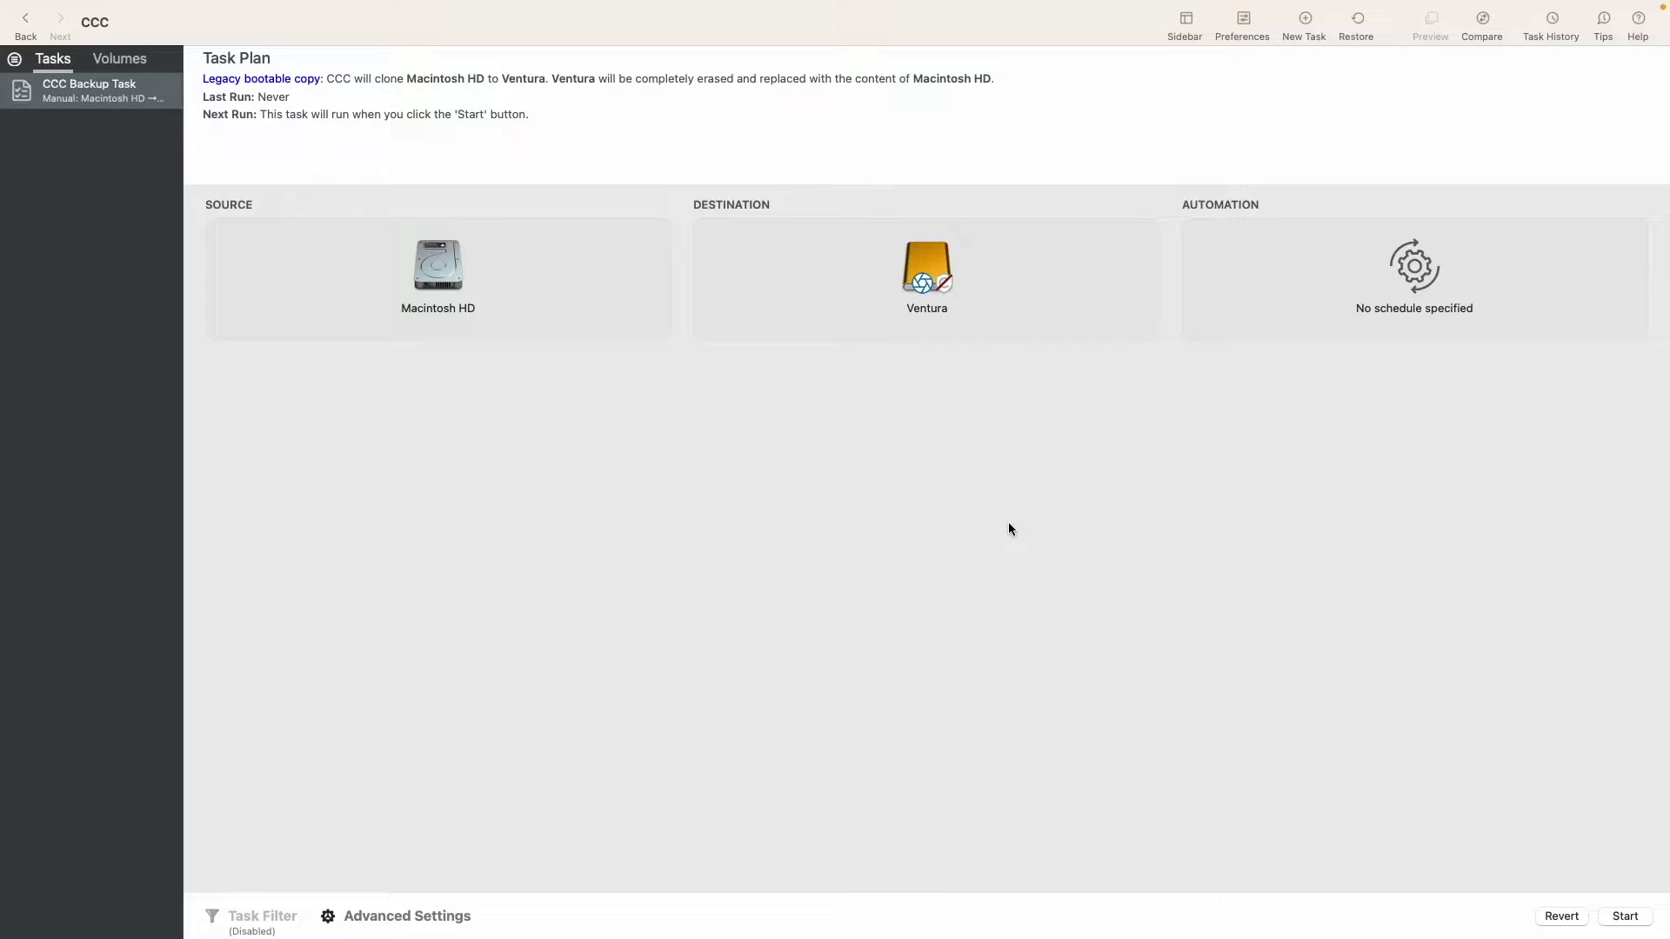
mouse_move(941, 298)
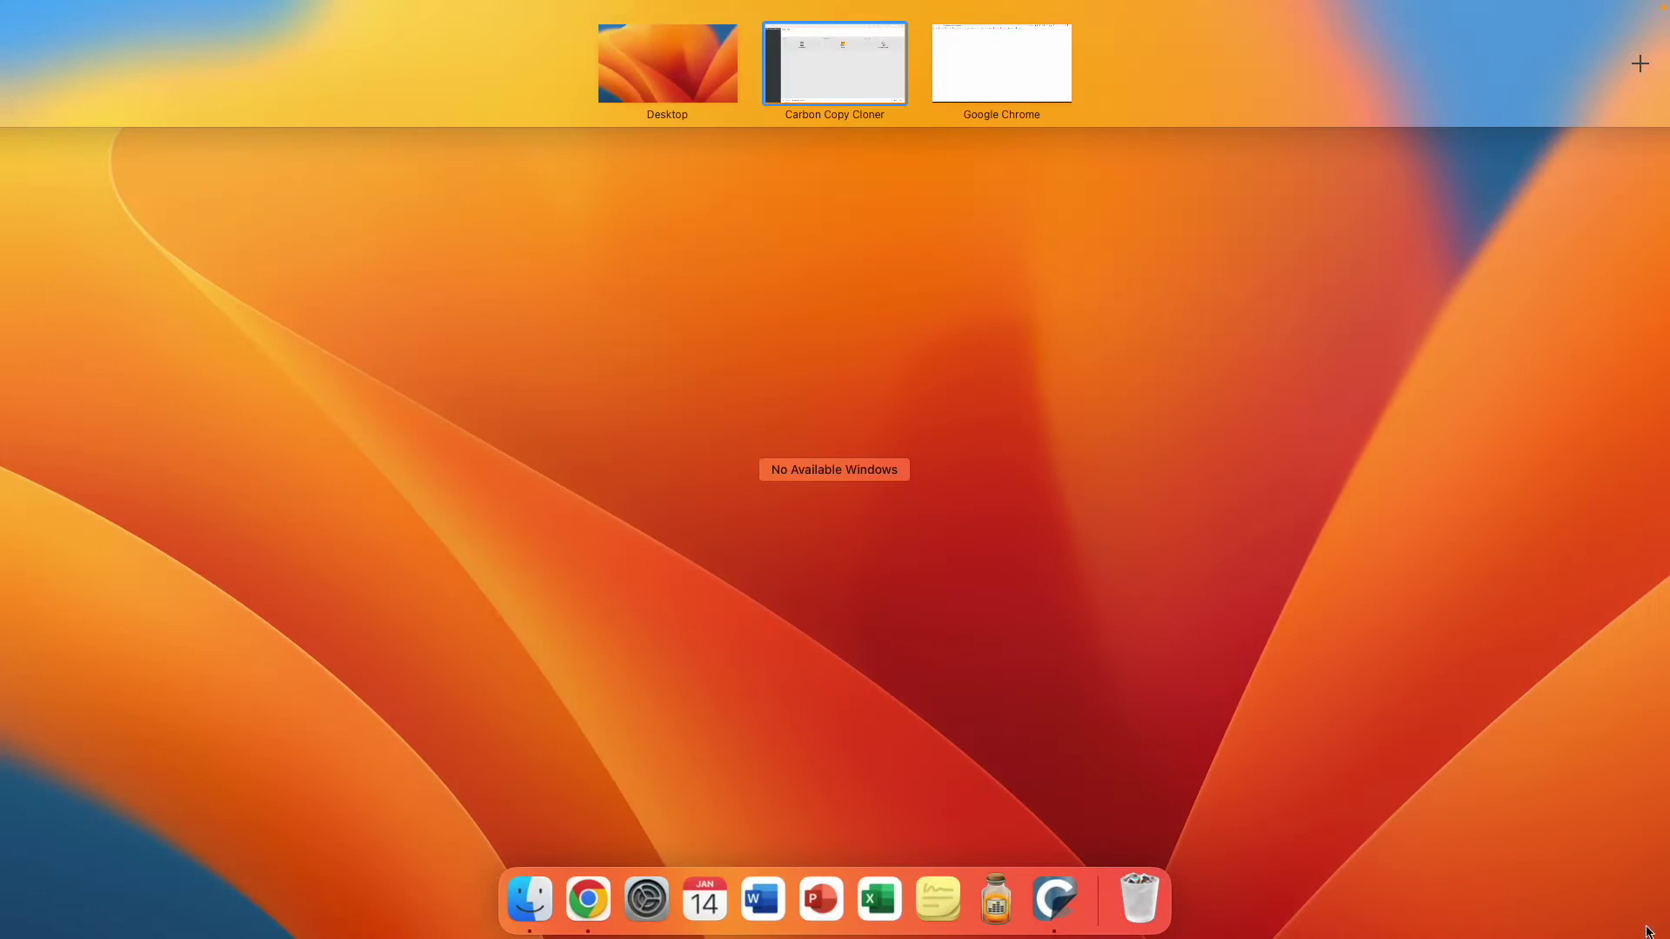
key(ctrl+Right)
Start cloning Macintosh HD onto the Ventura drive.
click(1625, 916)
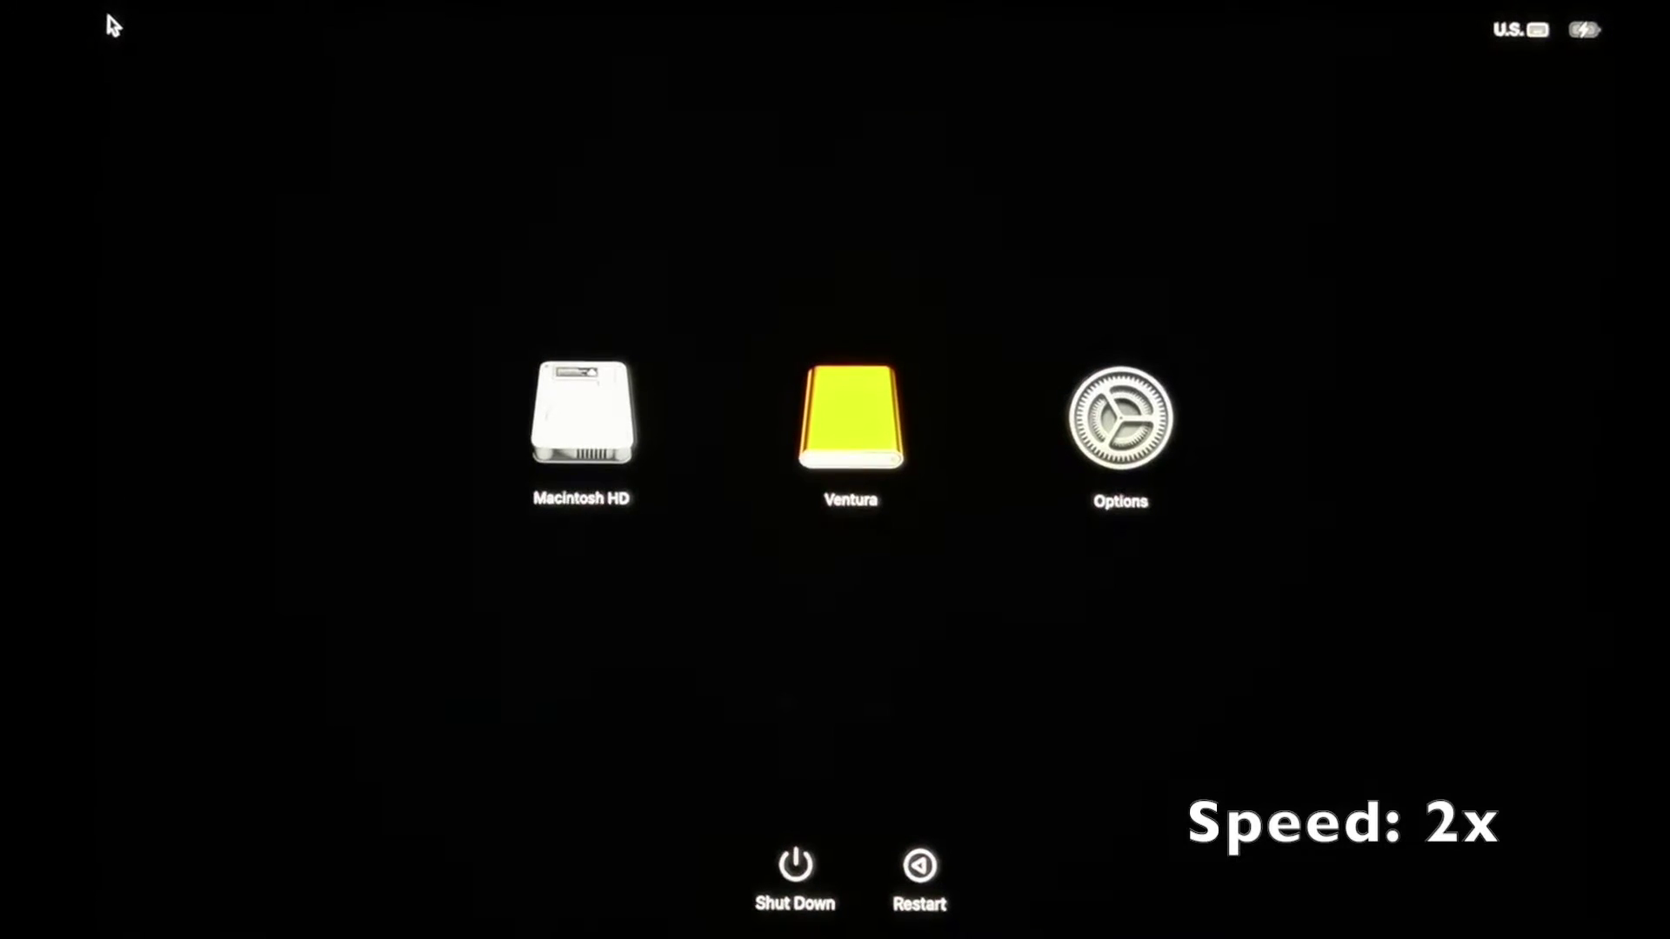
Select the Ventura volume in Startup Manager and boot from it.
click(869, 469)
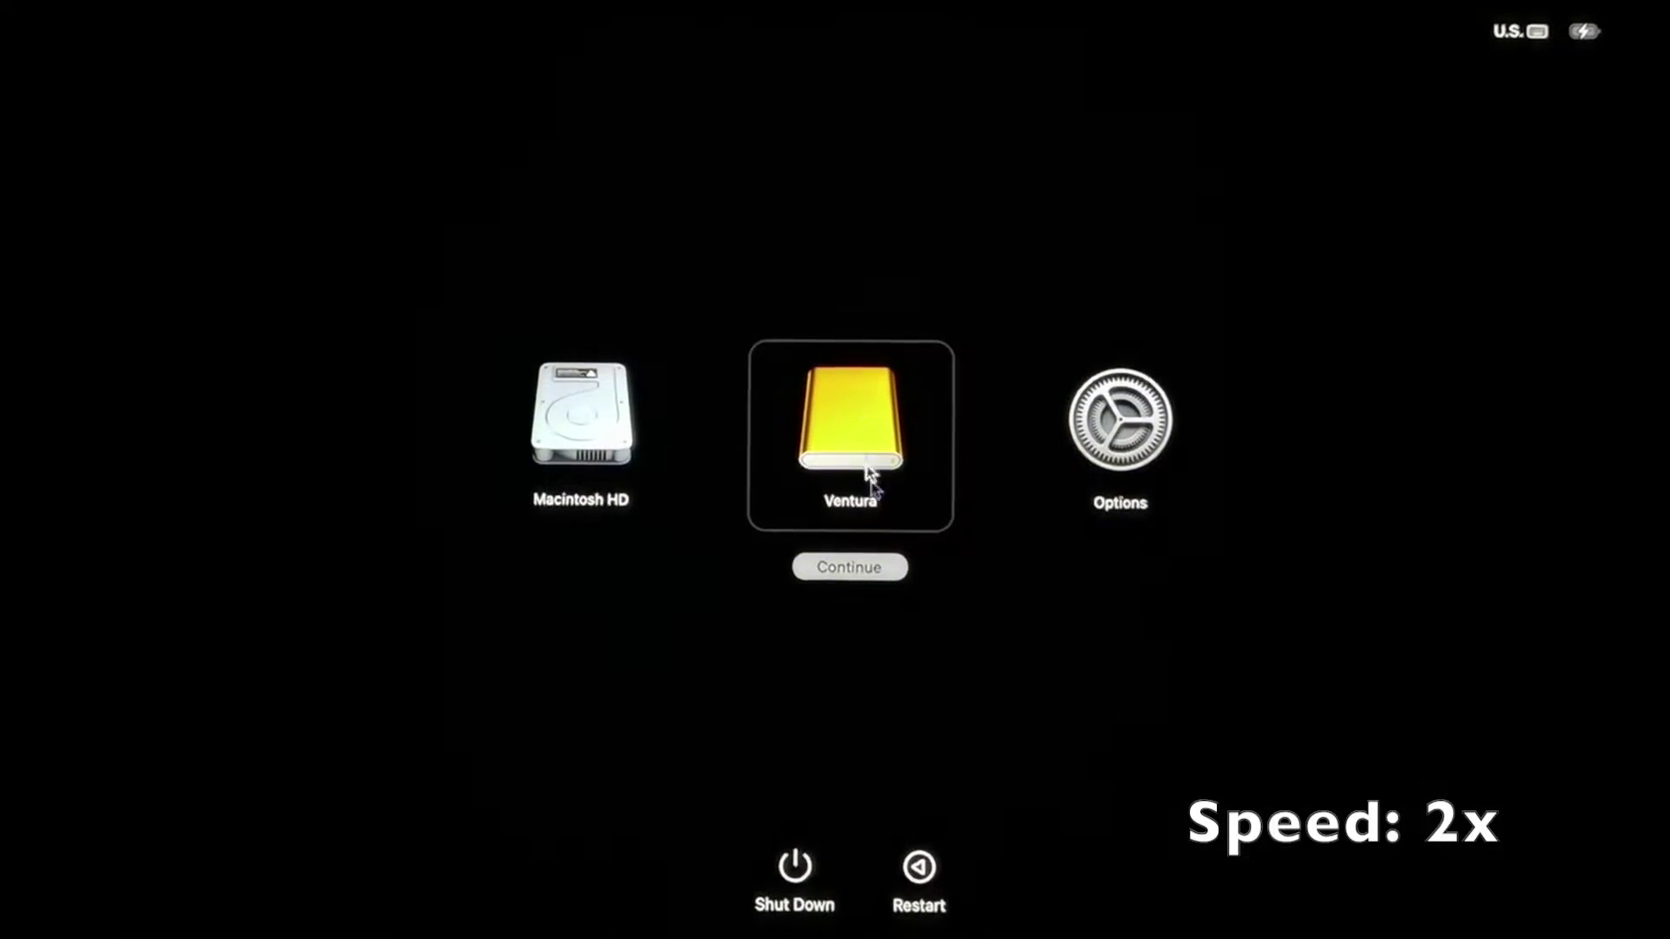
click(837, 567)
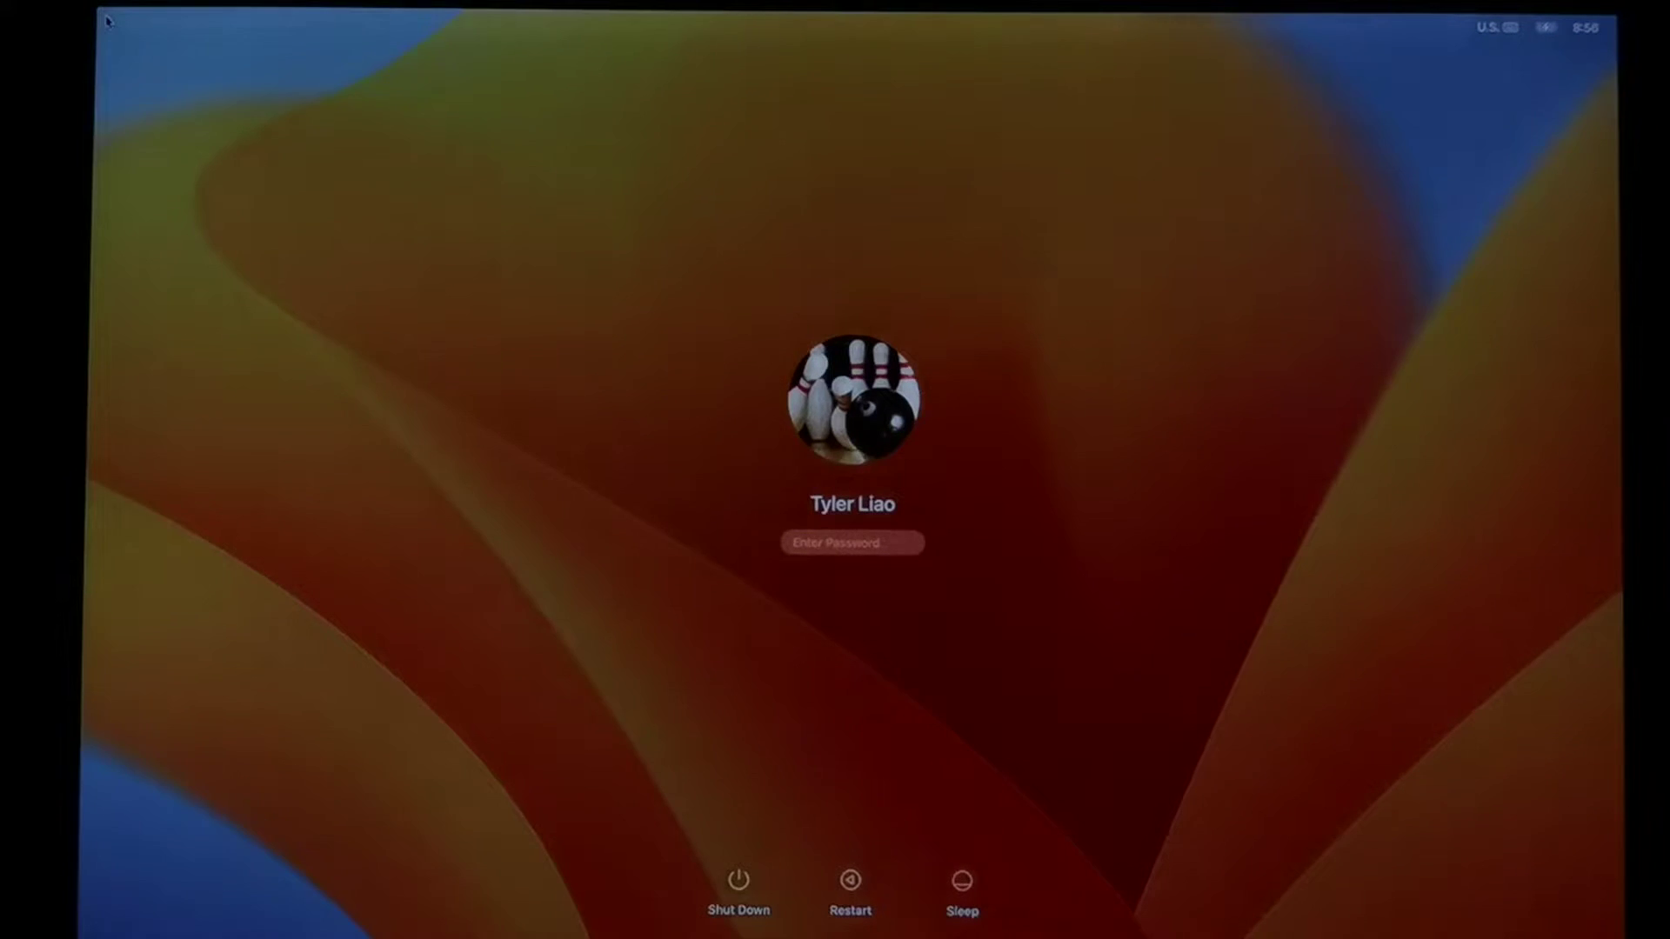
Log in to the Ventura clone with the account password.
text(•••)
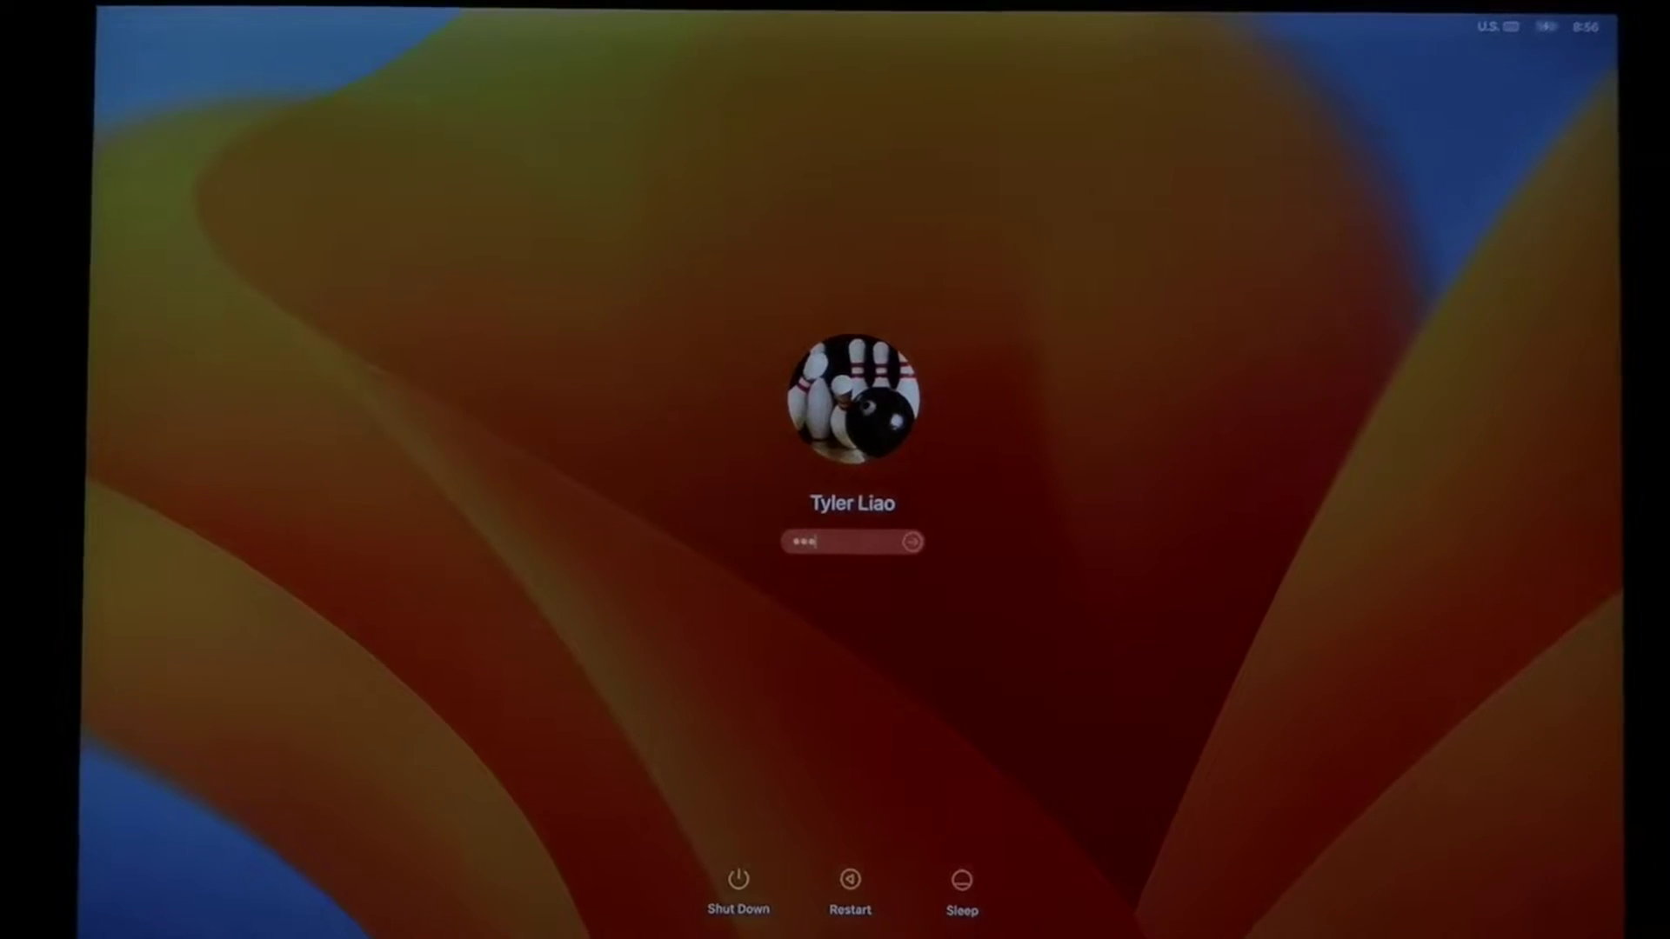
text(•••)
key(Return)
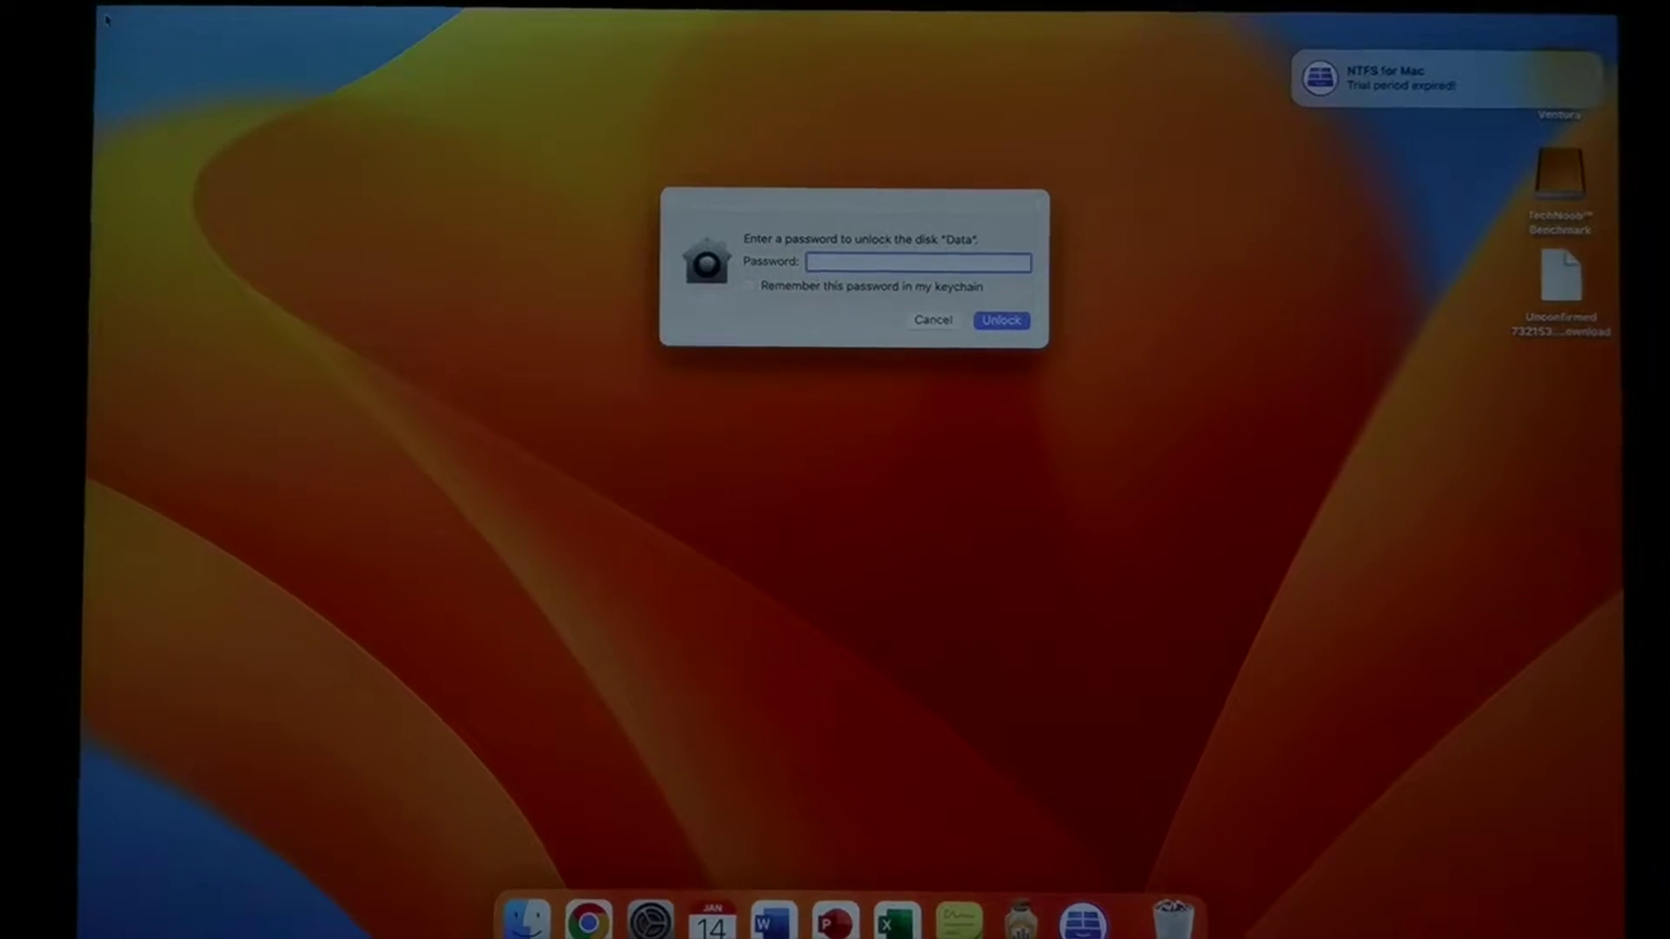
Unlock the Data disk with its password and review devices in Bluetooth Settings.
text(*****)
key(Return)
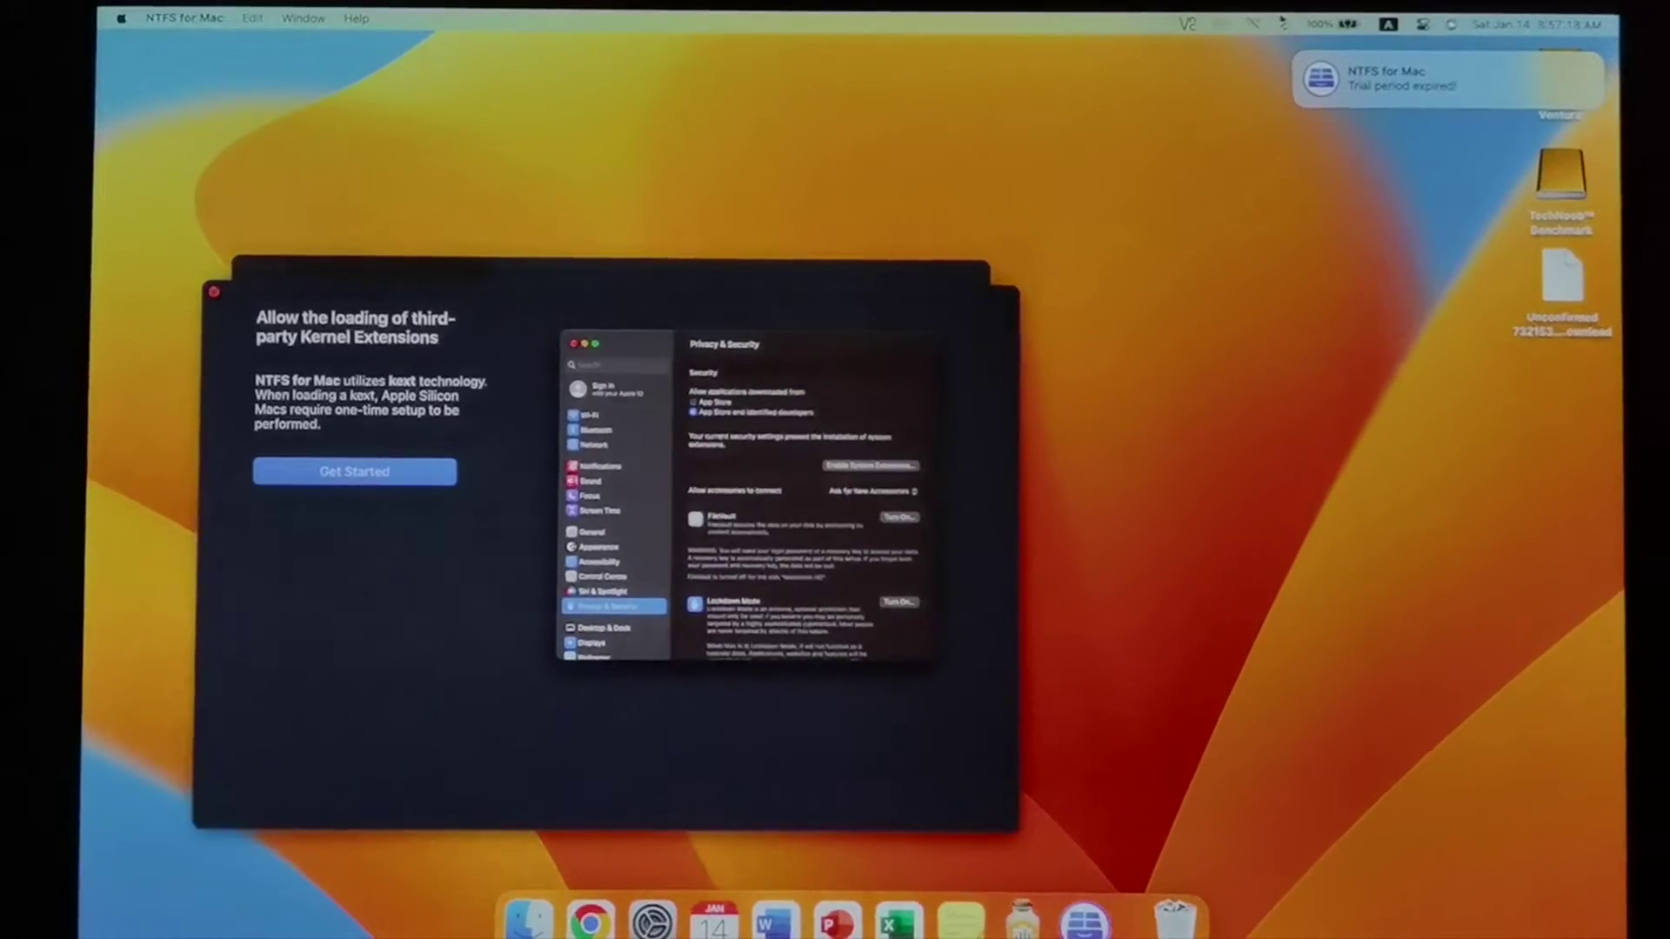
click(1282, 23)
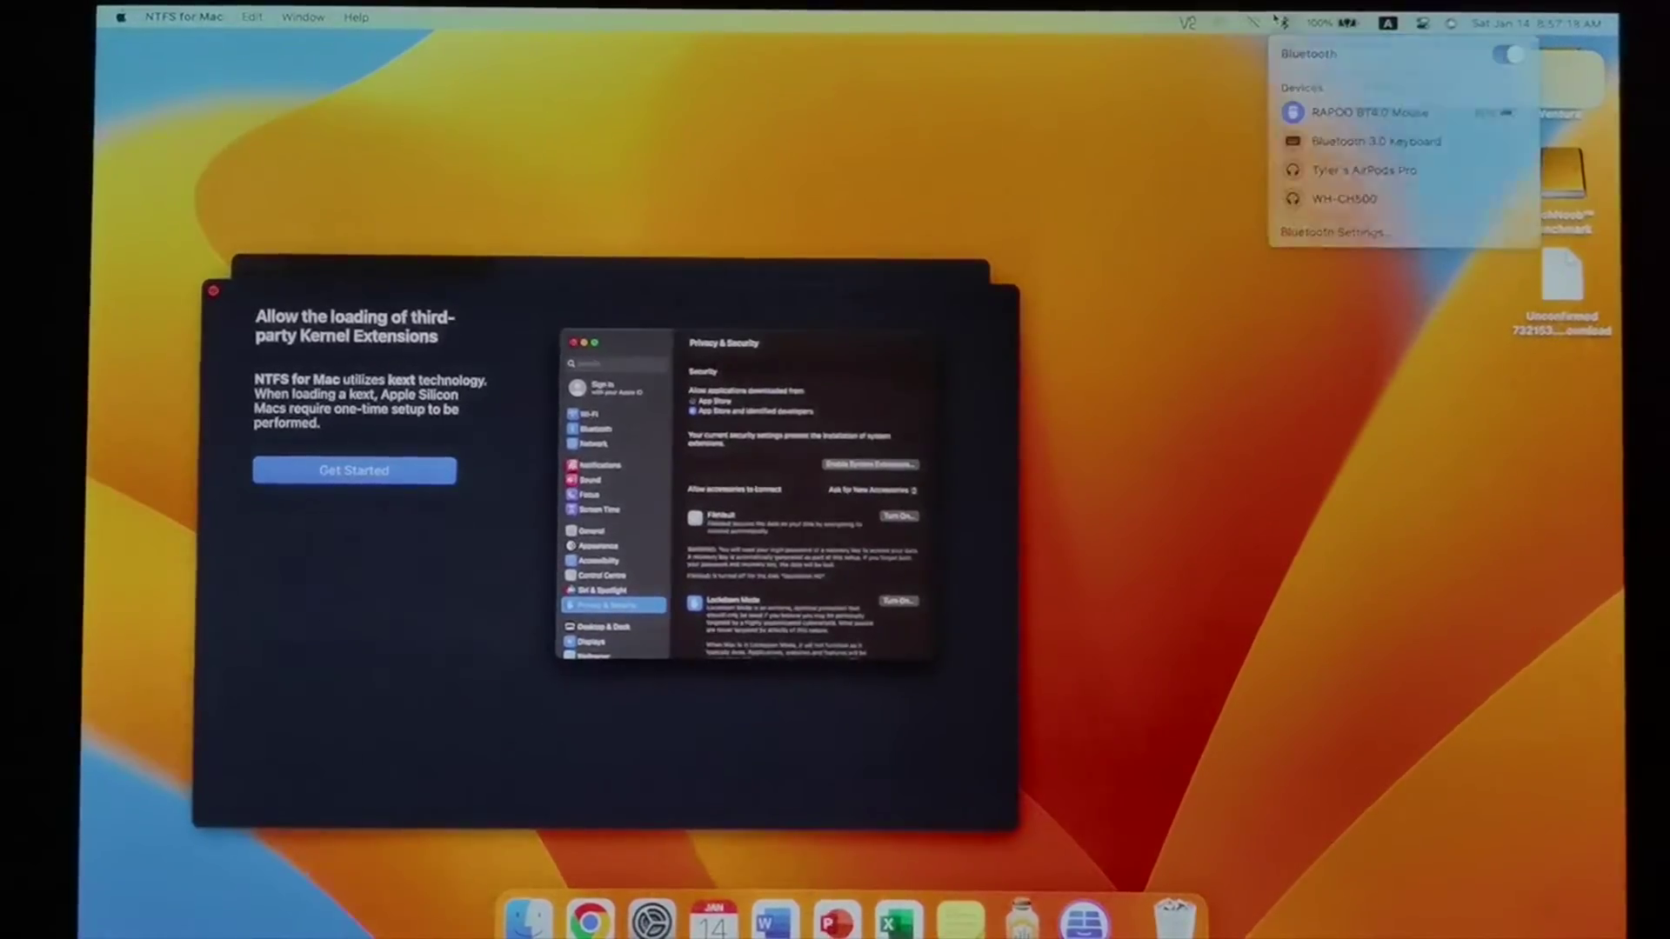
click(1317, 233)
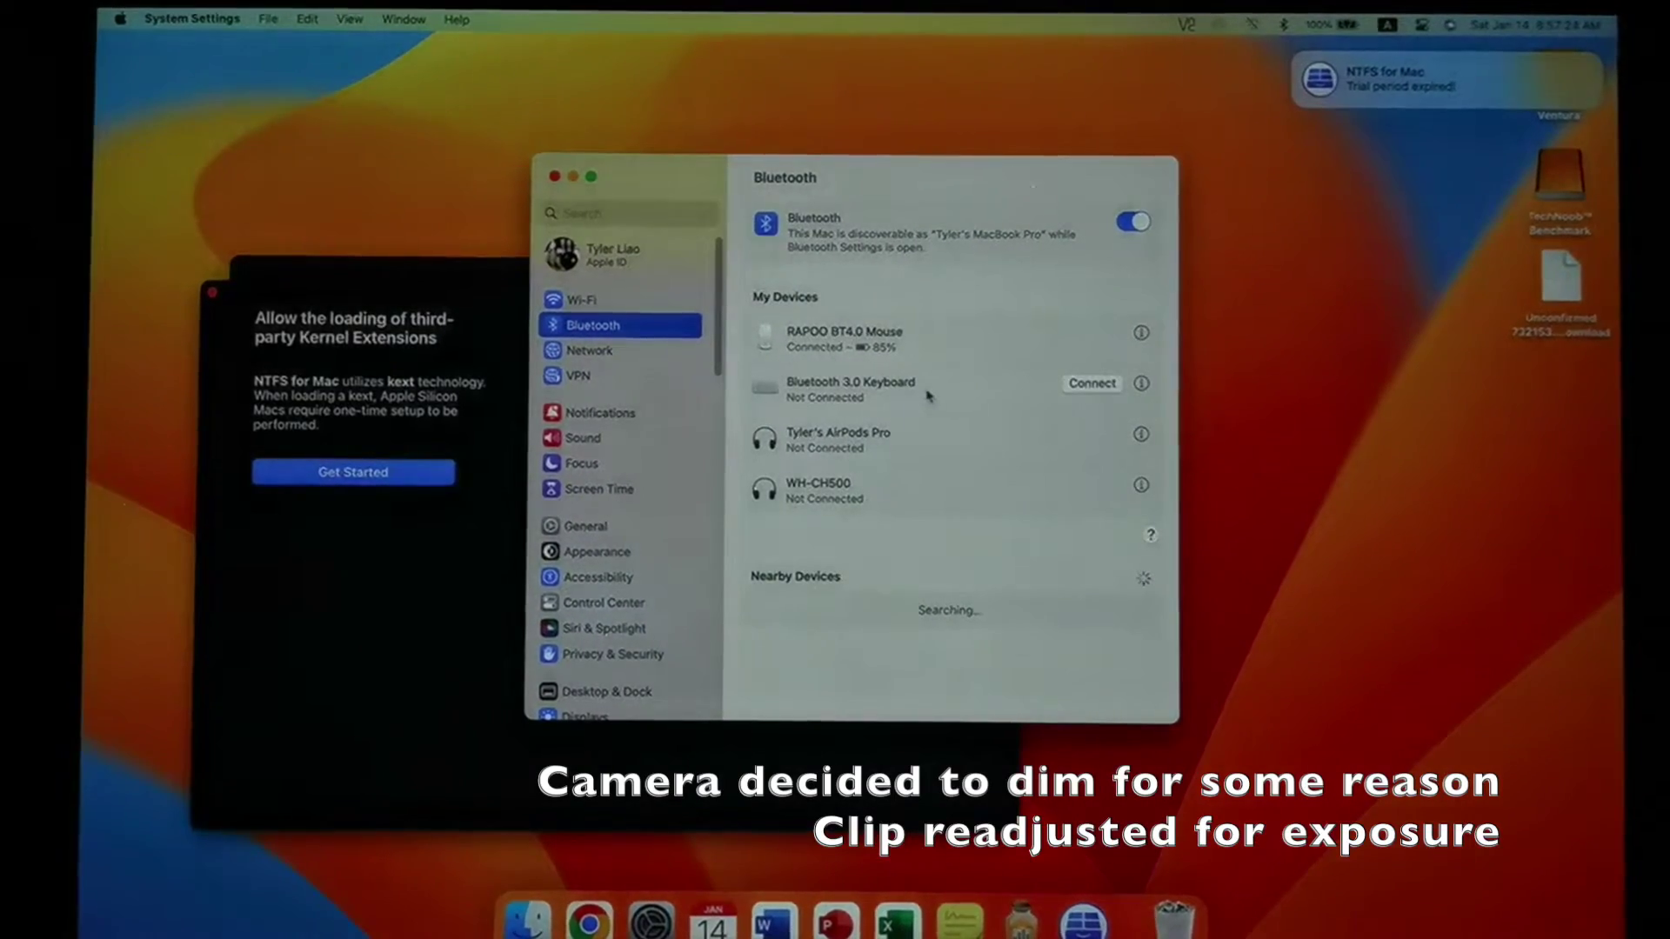
mouse_move(961, 361)
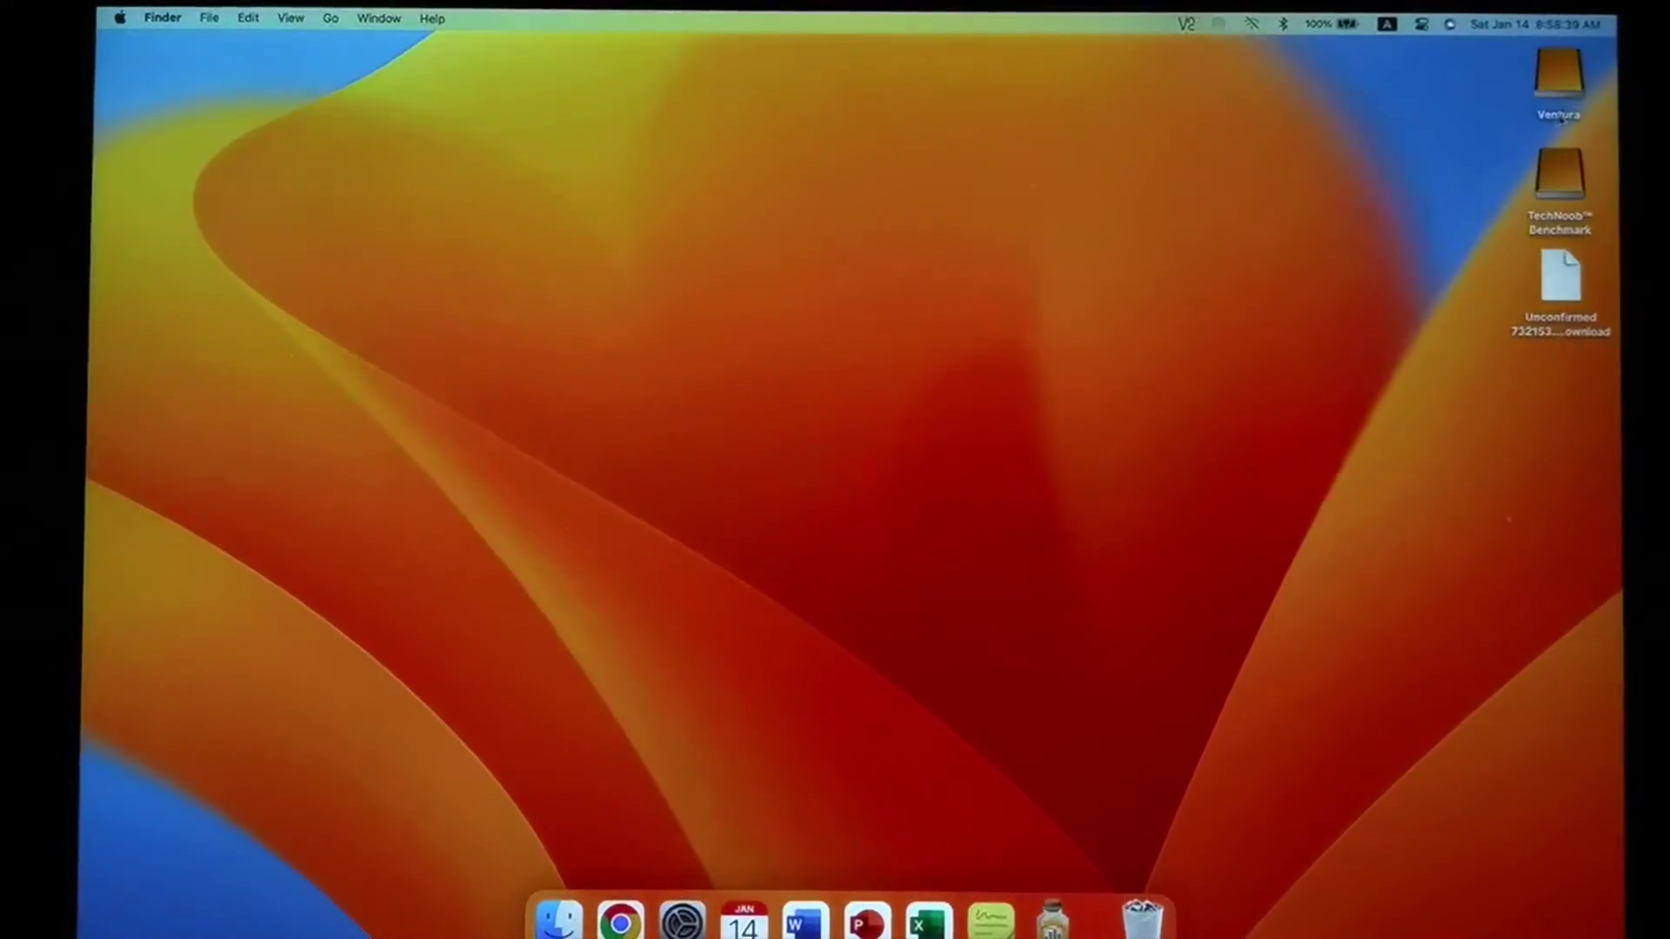
Compare the Ventura drive's top-level folders with Macintosh HD in Finder, then close the window.
double_click(1557, 87)
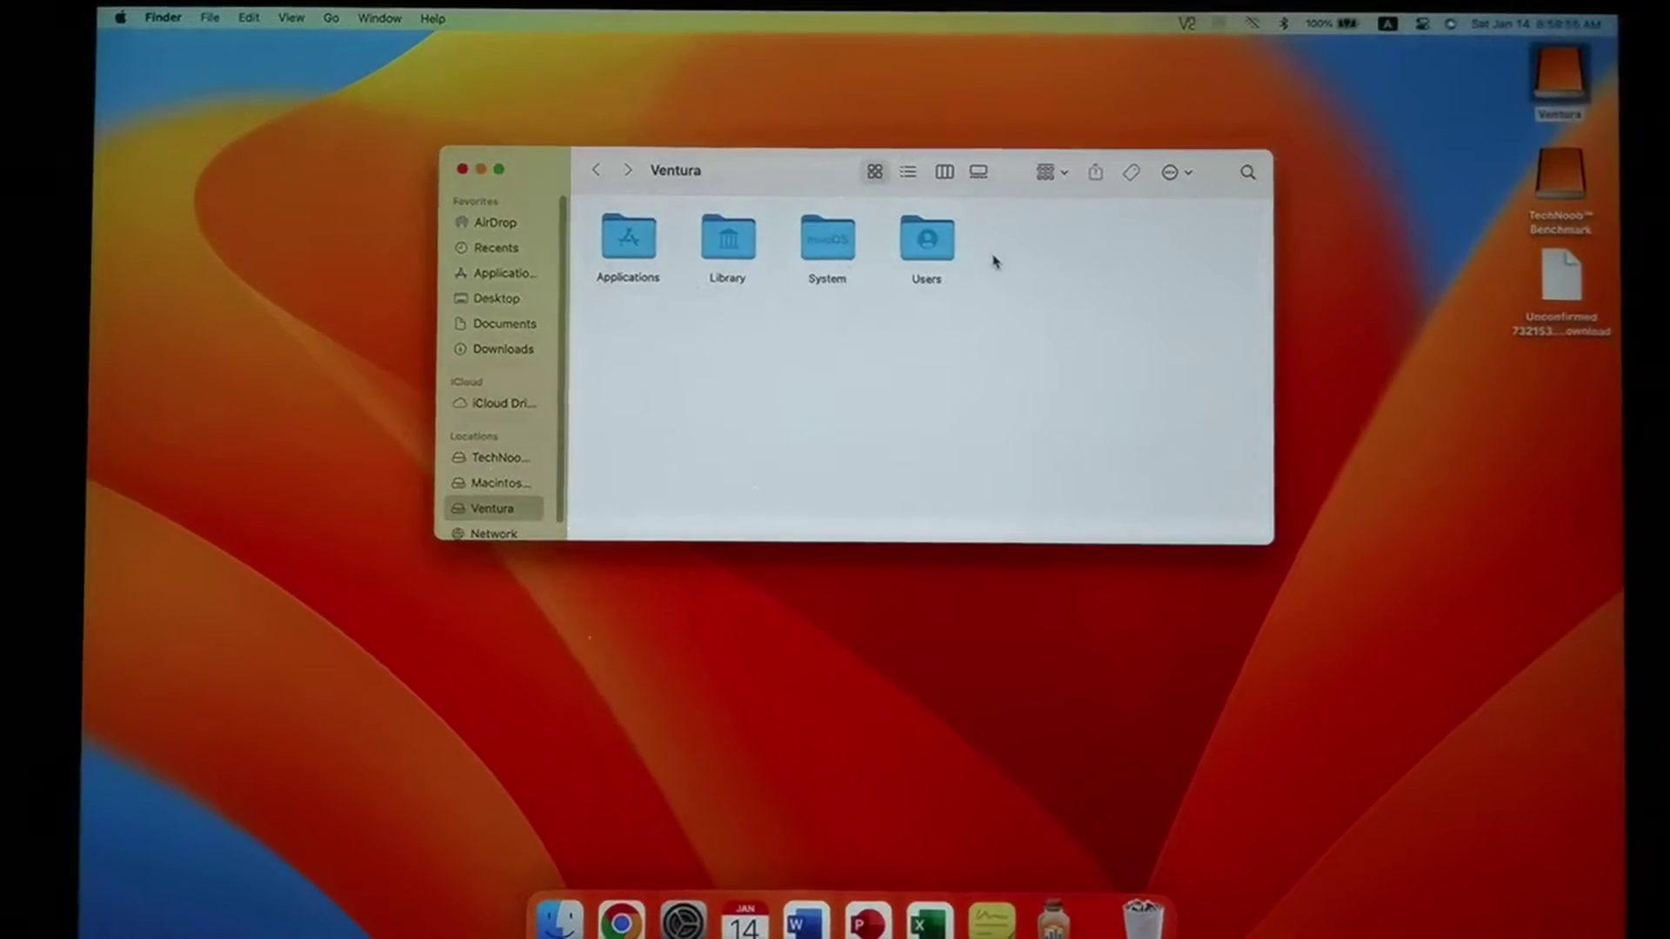
click(494, 482)
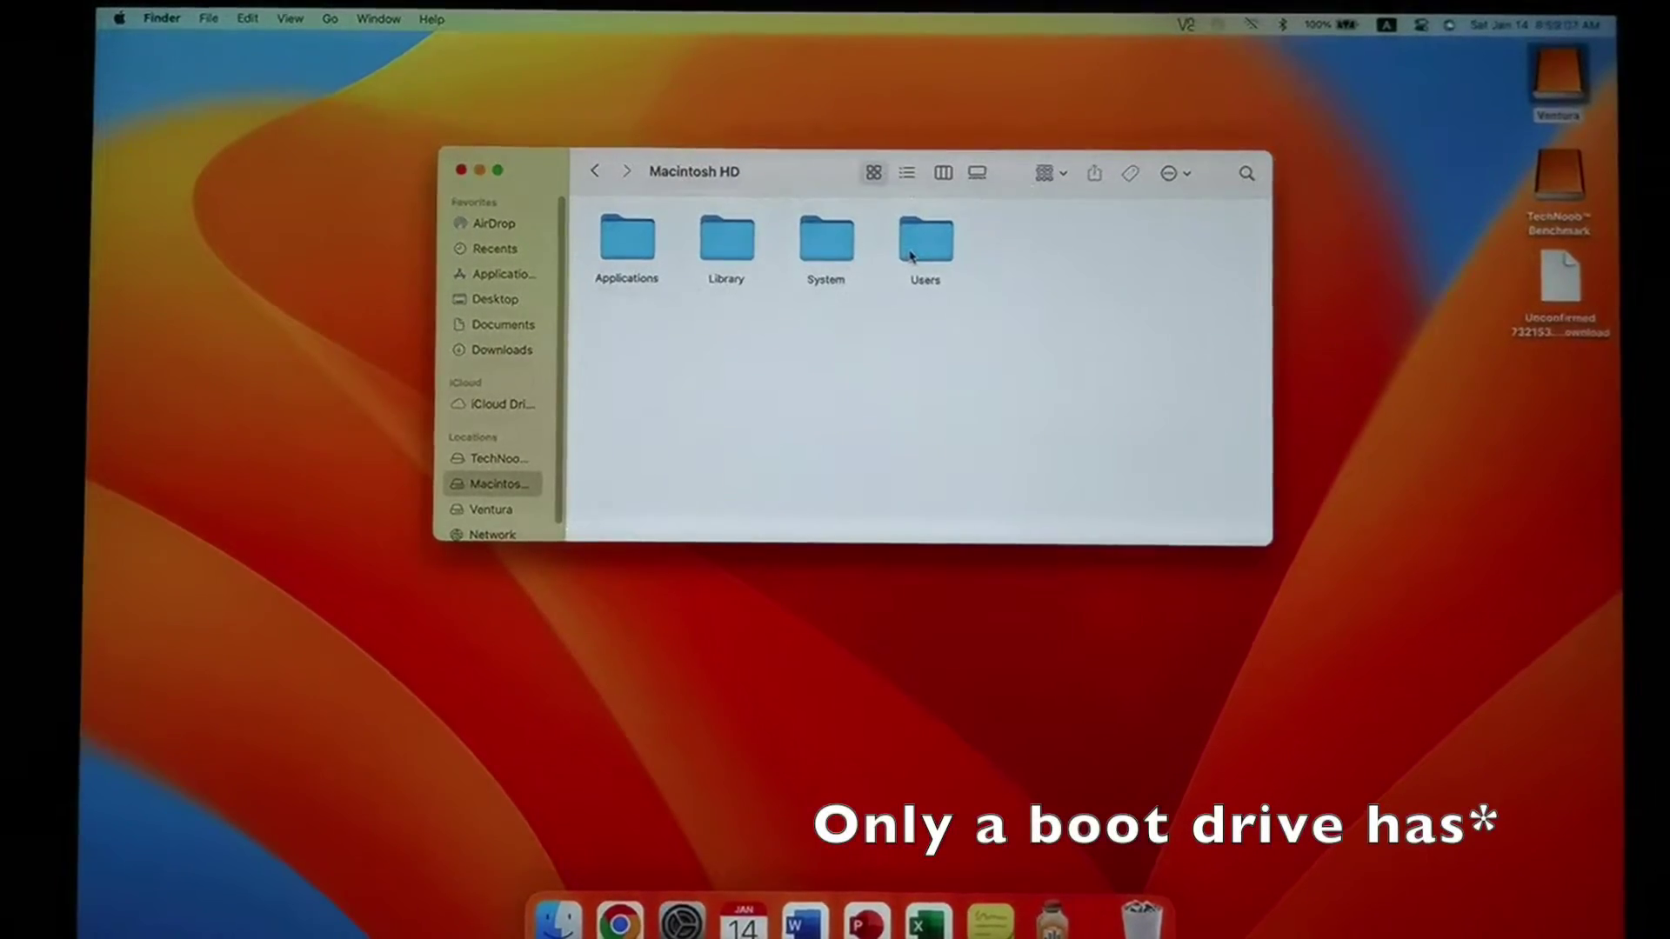
click(491, 508)
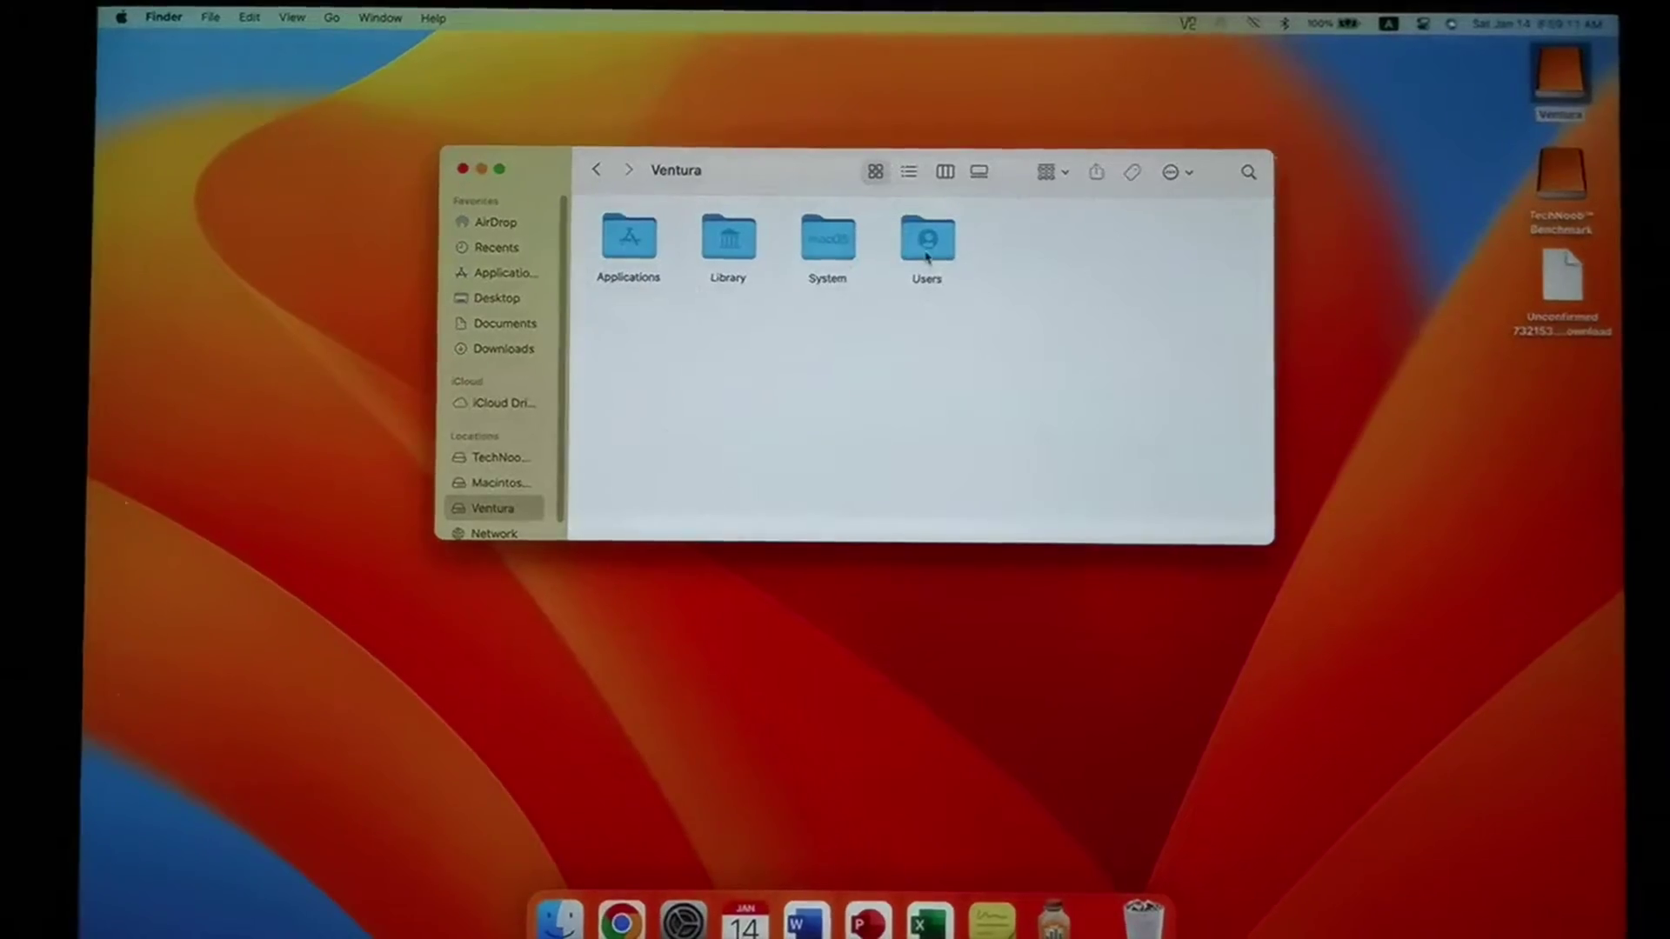
click(464, 169)
click(121, 16)
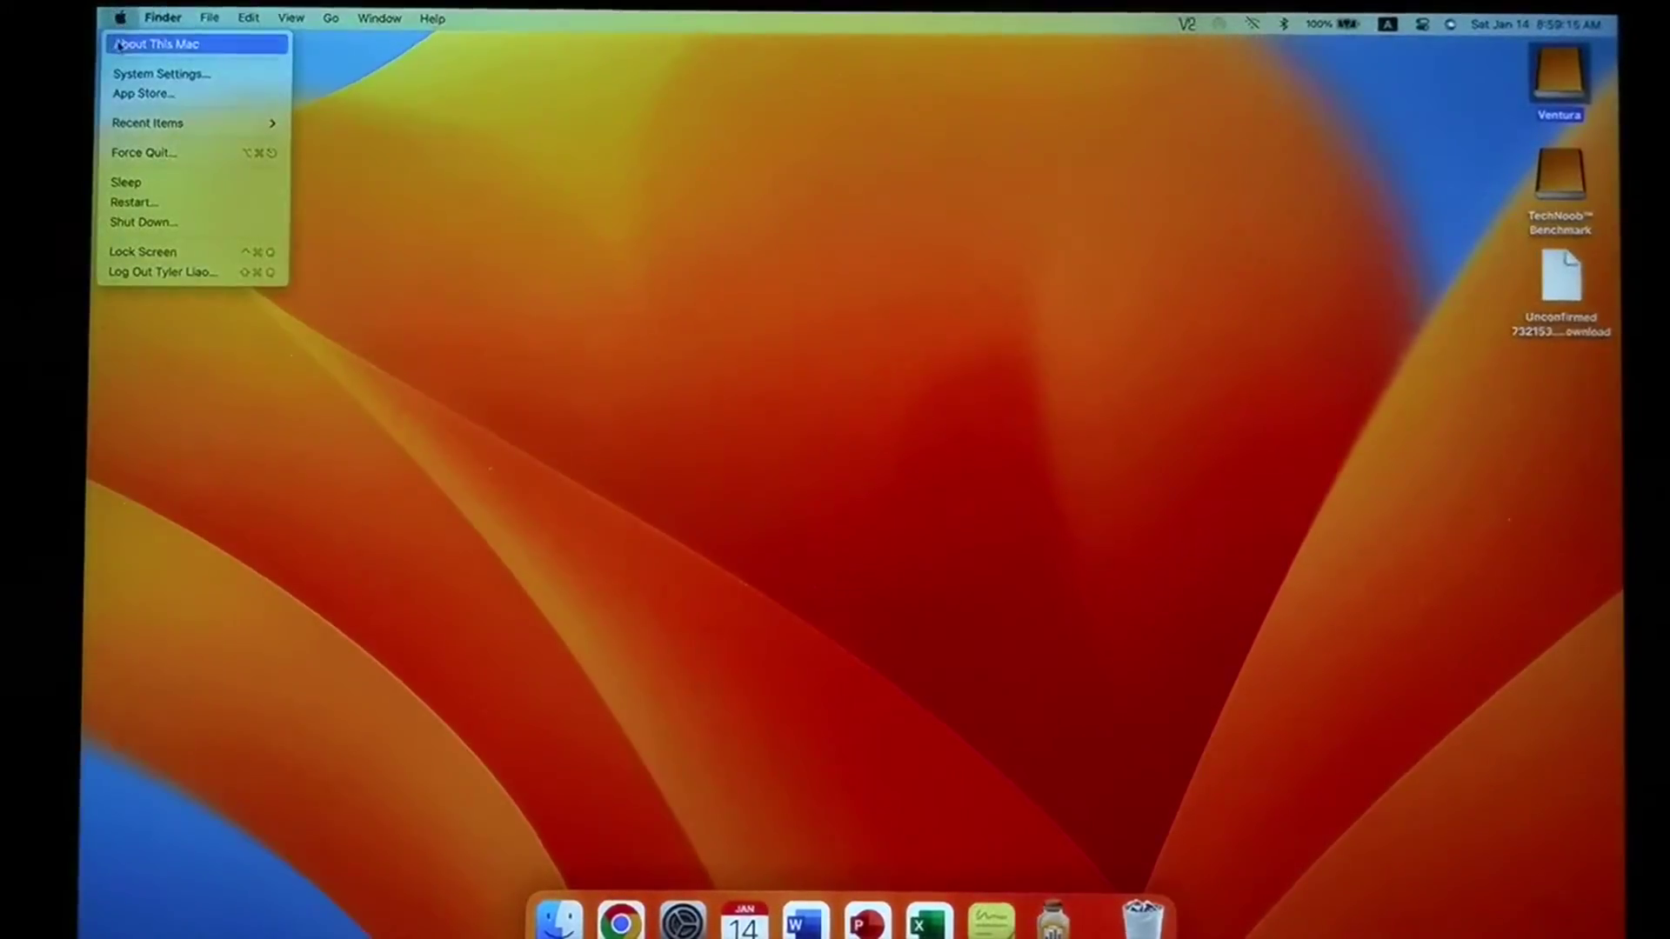
Confirm in About This Mac and its storage details that macOS Ventura 13.1 runs from Ventura.
click(119, 44)
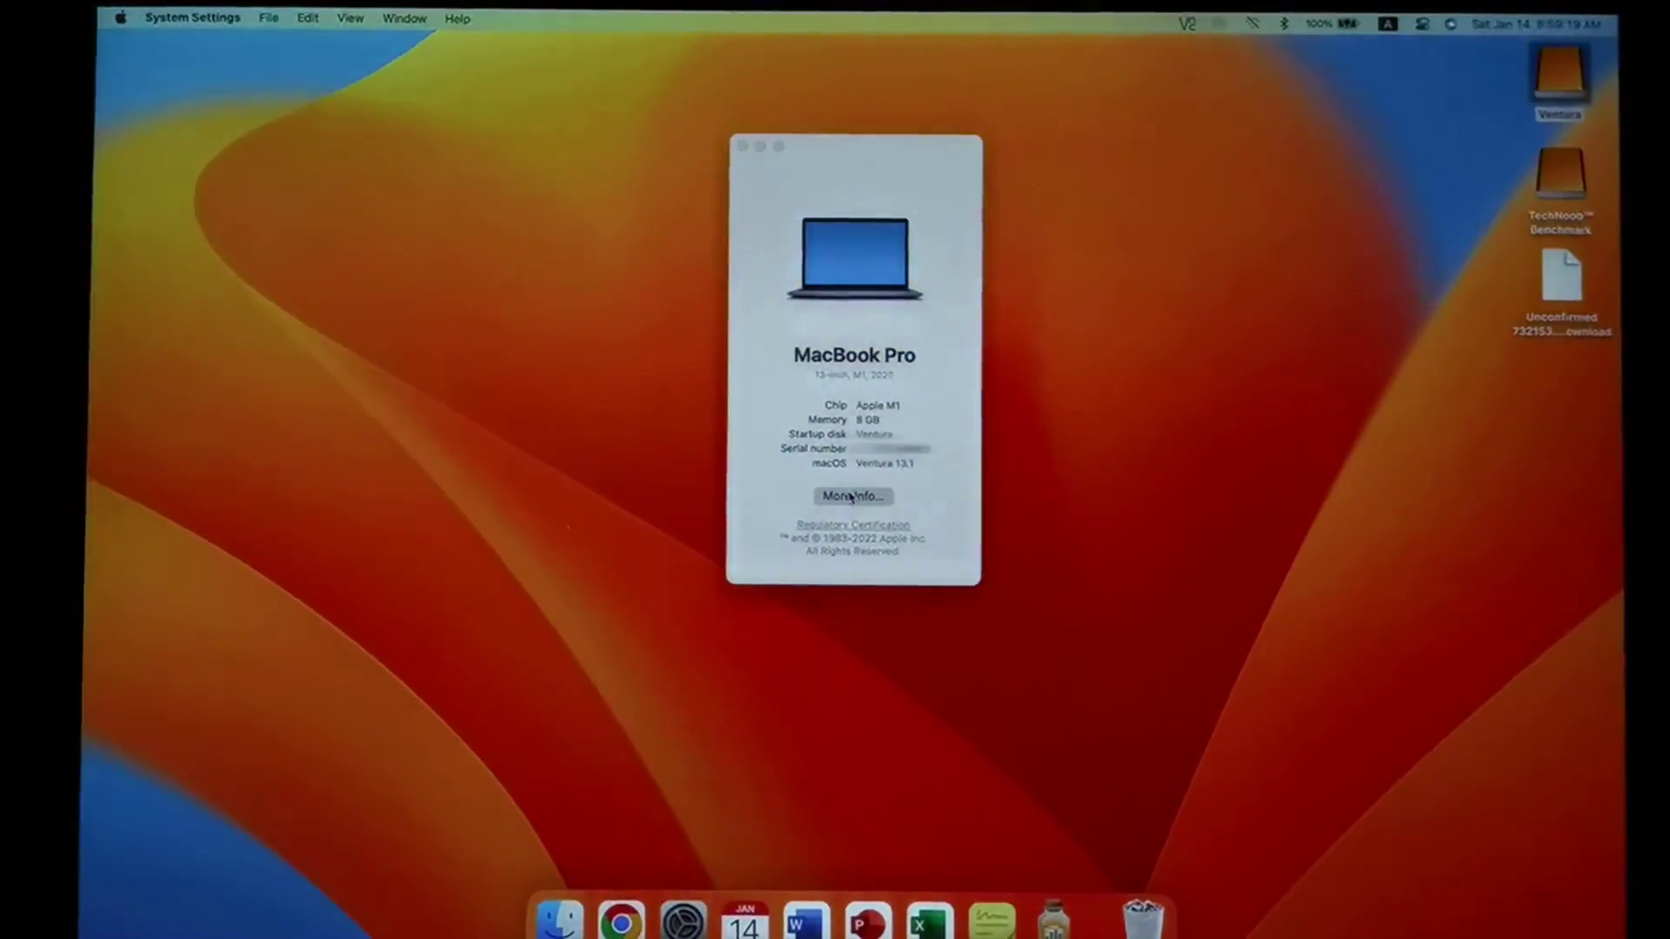
click(851, 498)
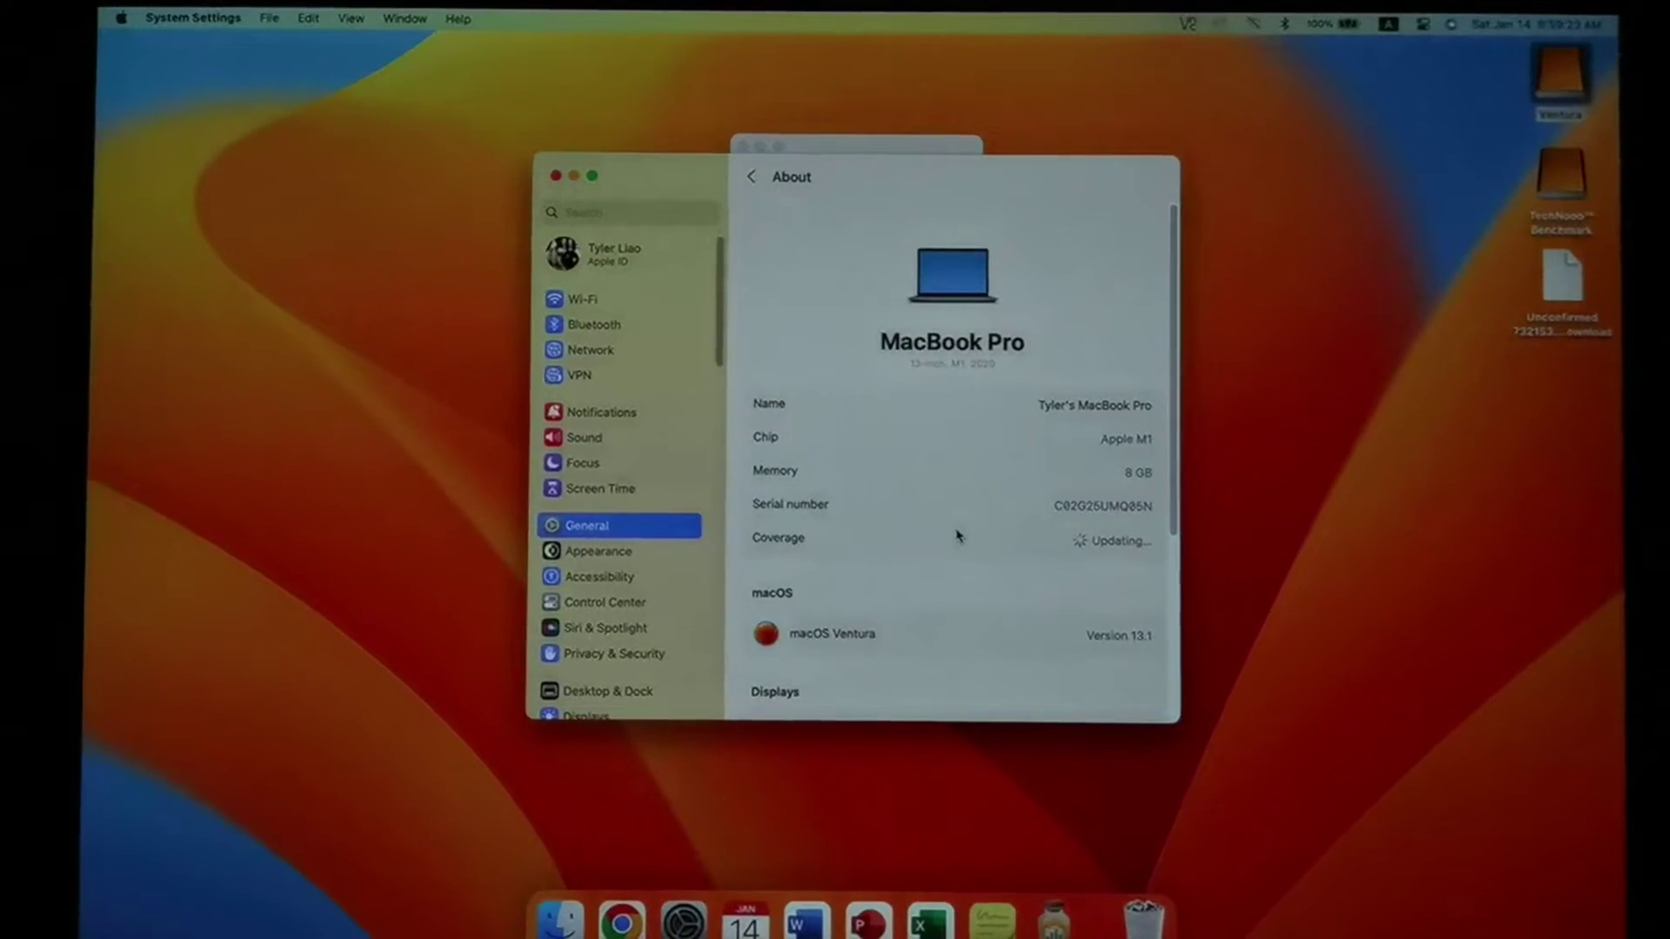
scroll(957, 534, down, 5)
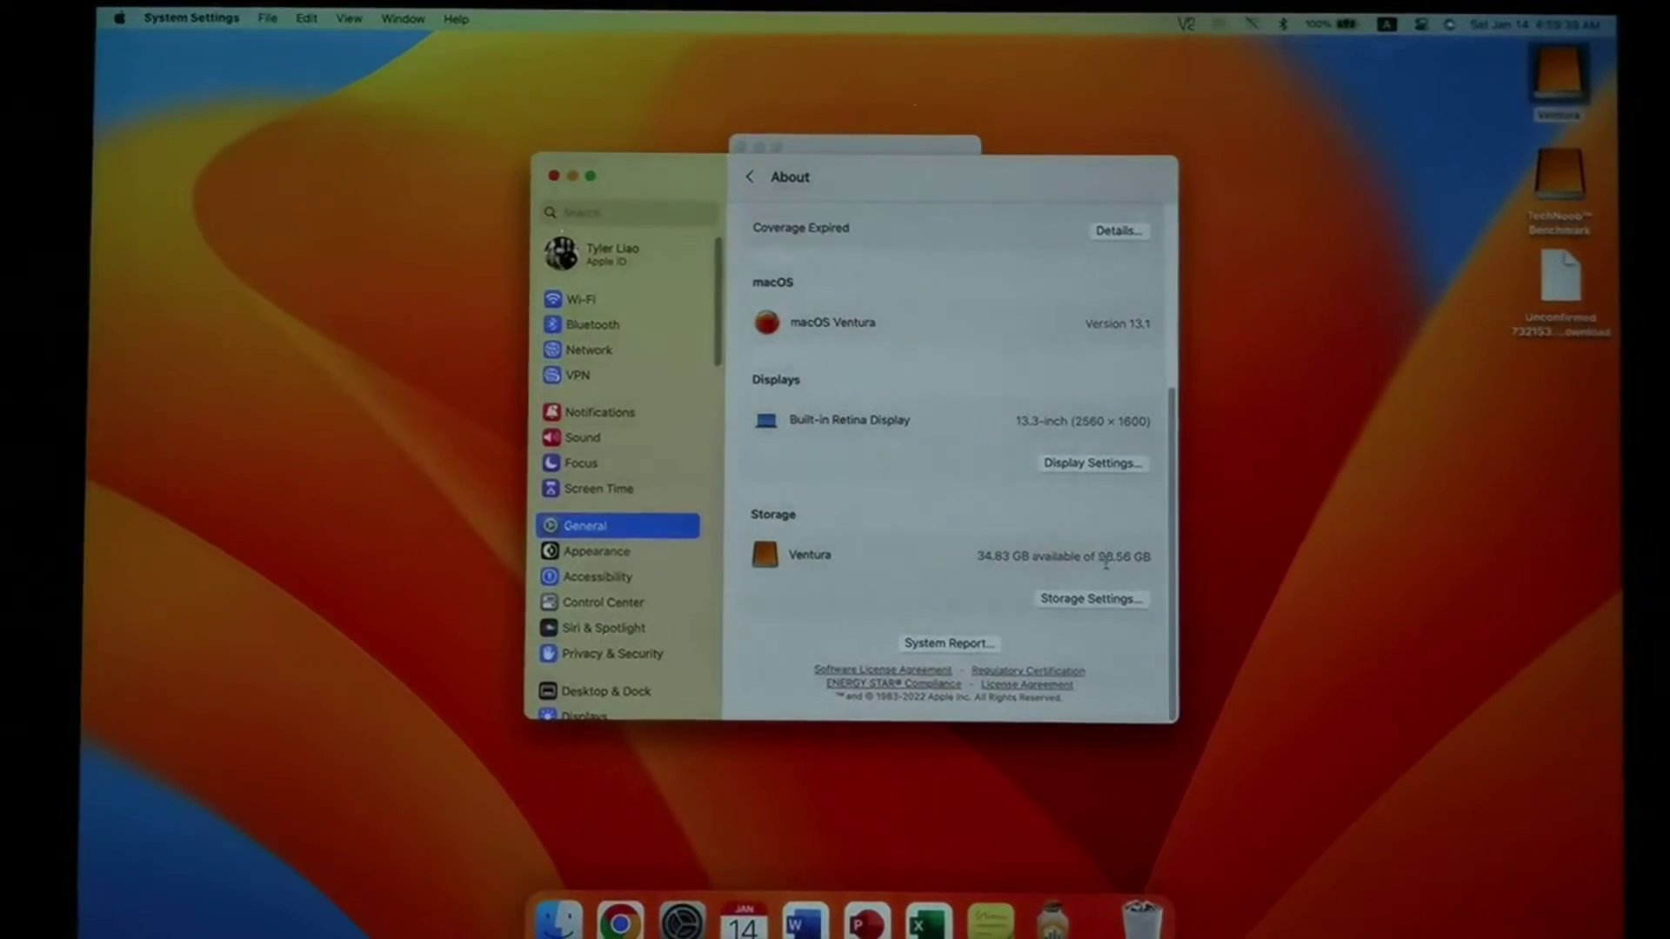
key(super+q)
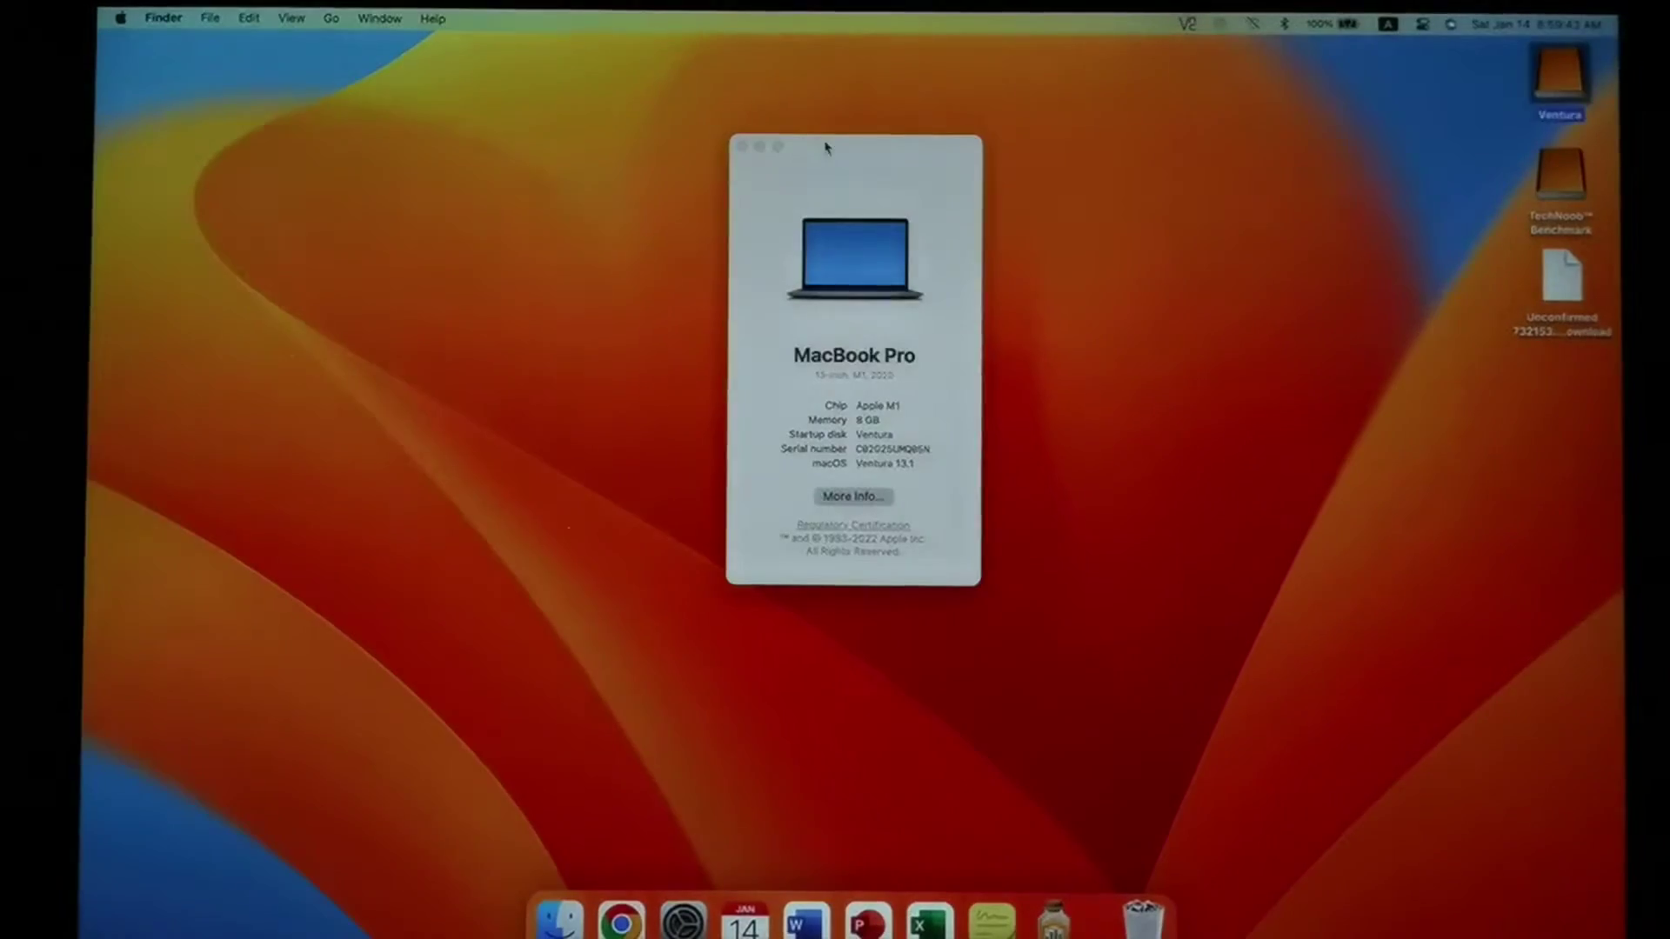
click(742, 146)
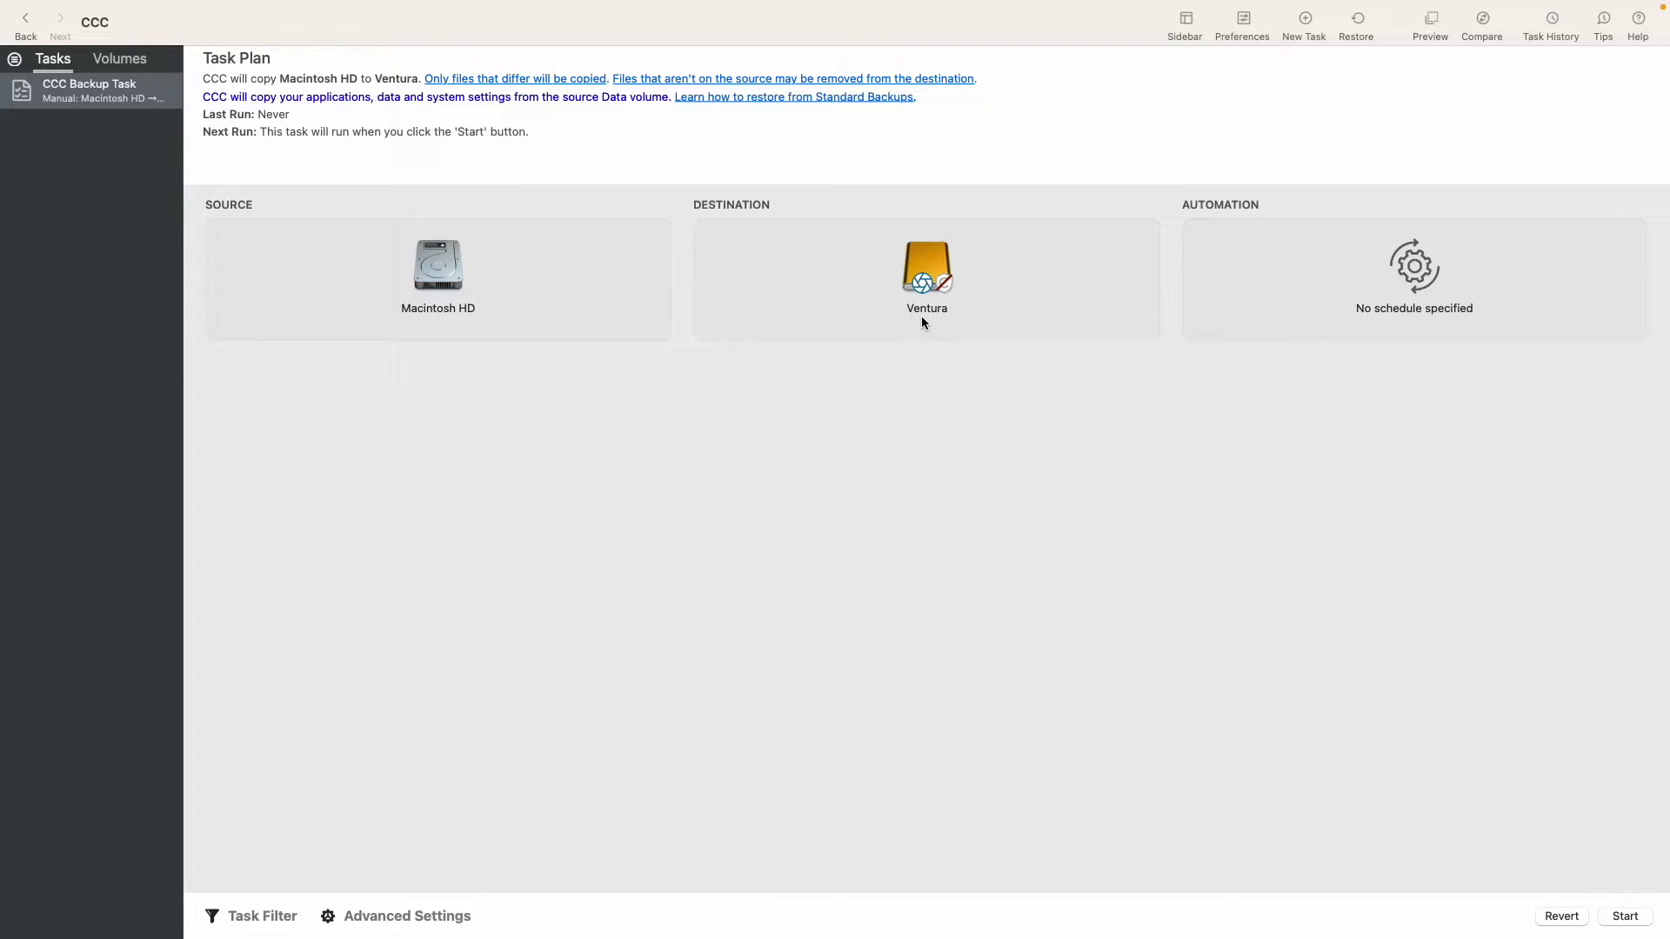
Switch the Ventura destination from a legacy bootable copy to Standard Backup.
click(934, 263)
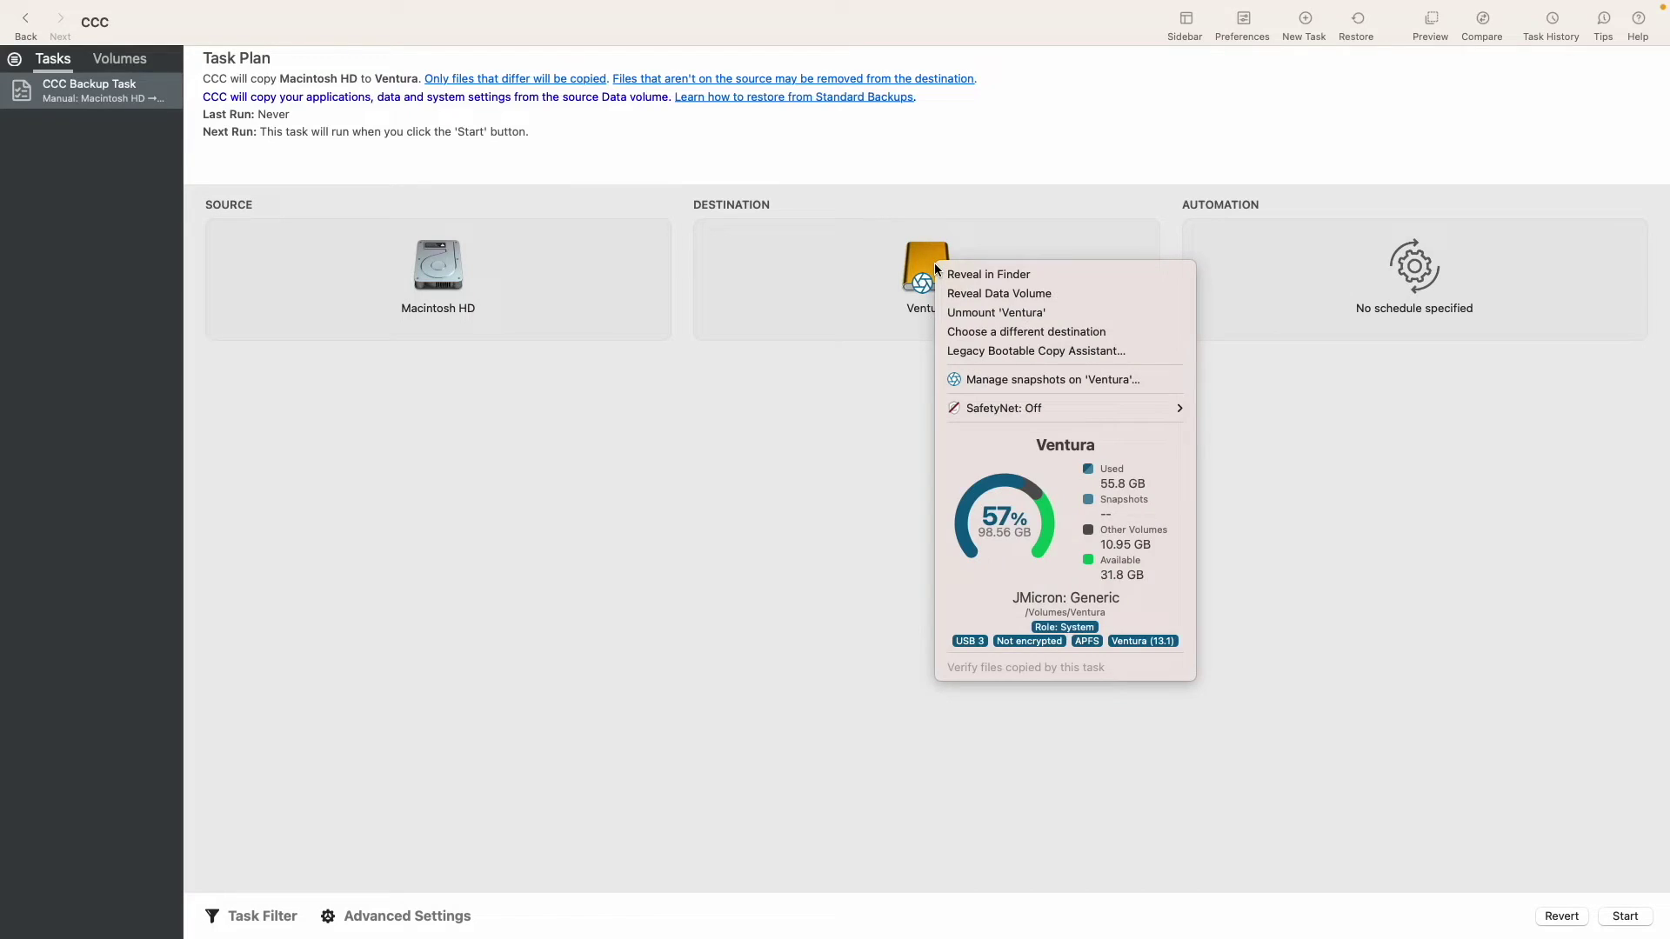
click(1077, 352)
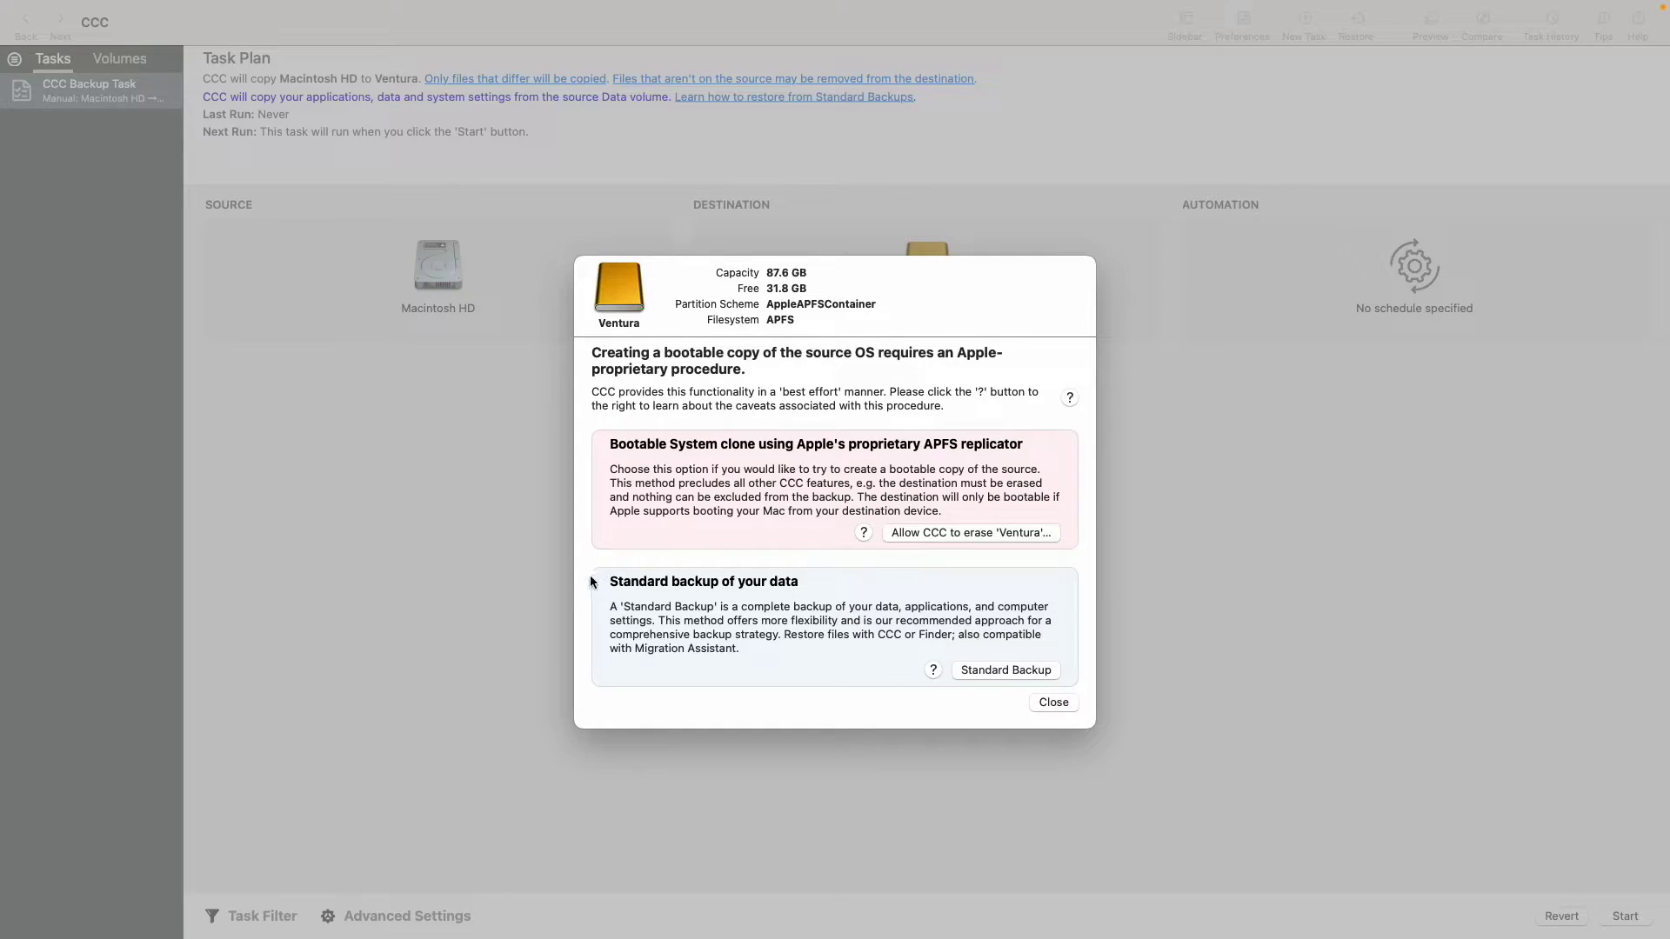
click(1002, 674)
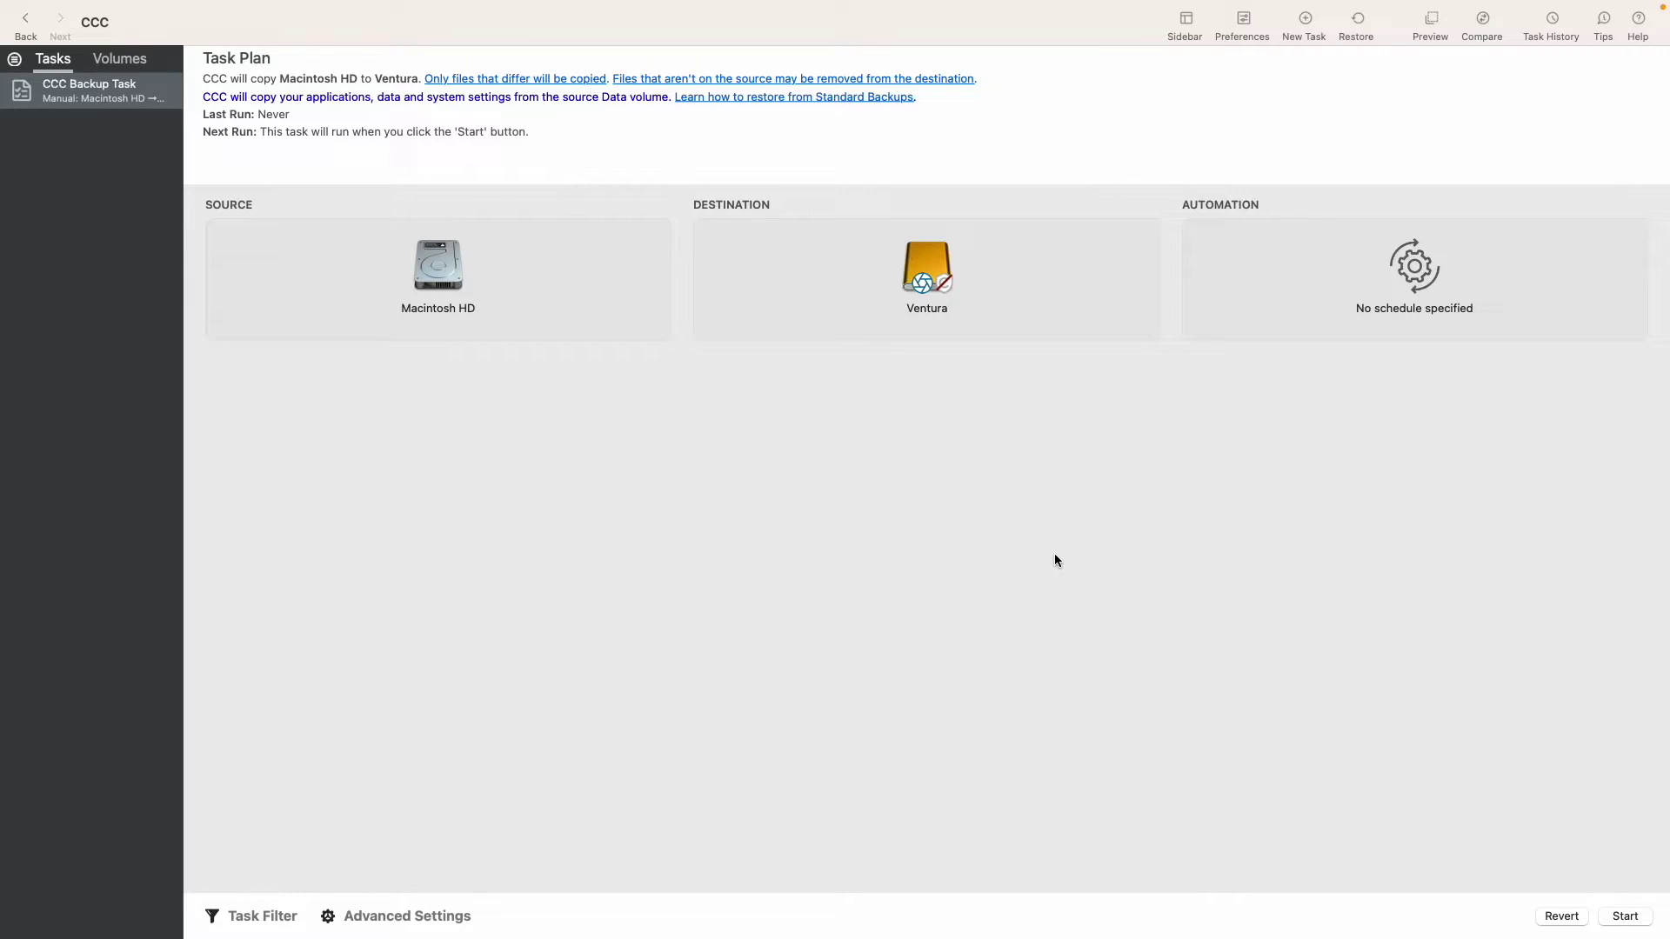
Run the Ventura backup now past the deletion warning and dismiss the success notice.
click(1625, 916)
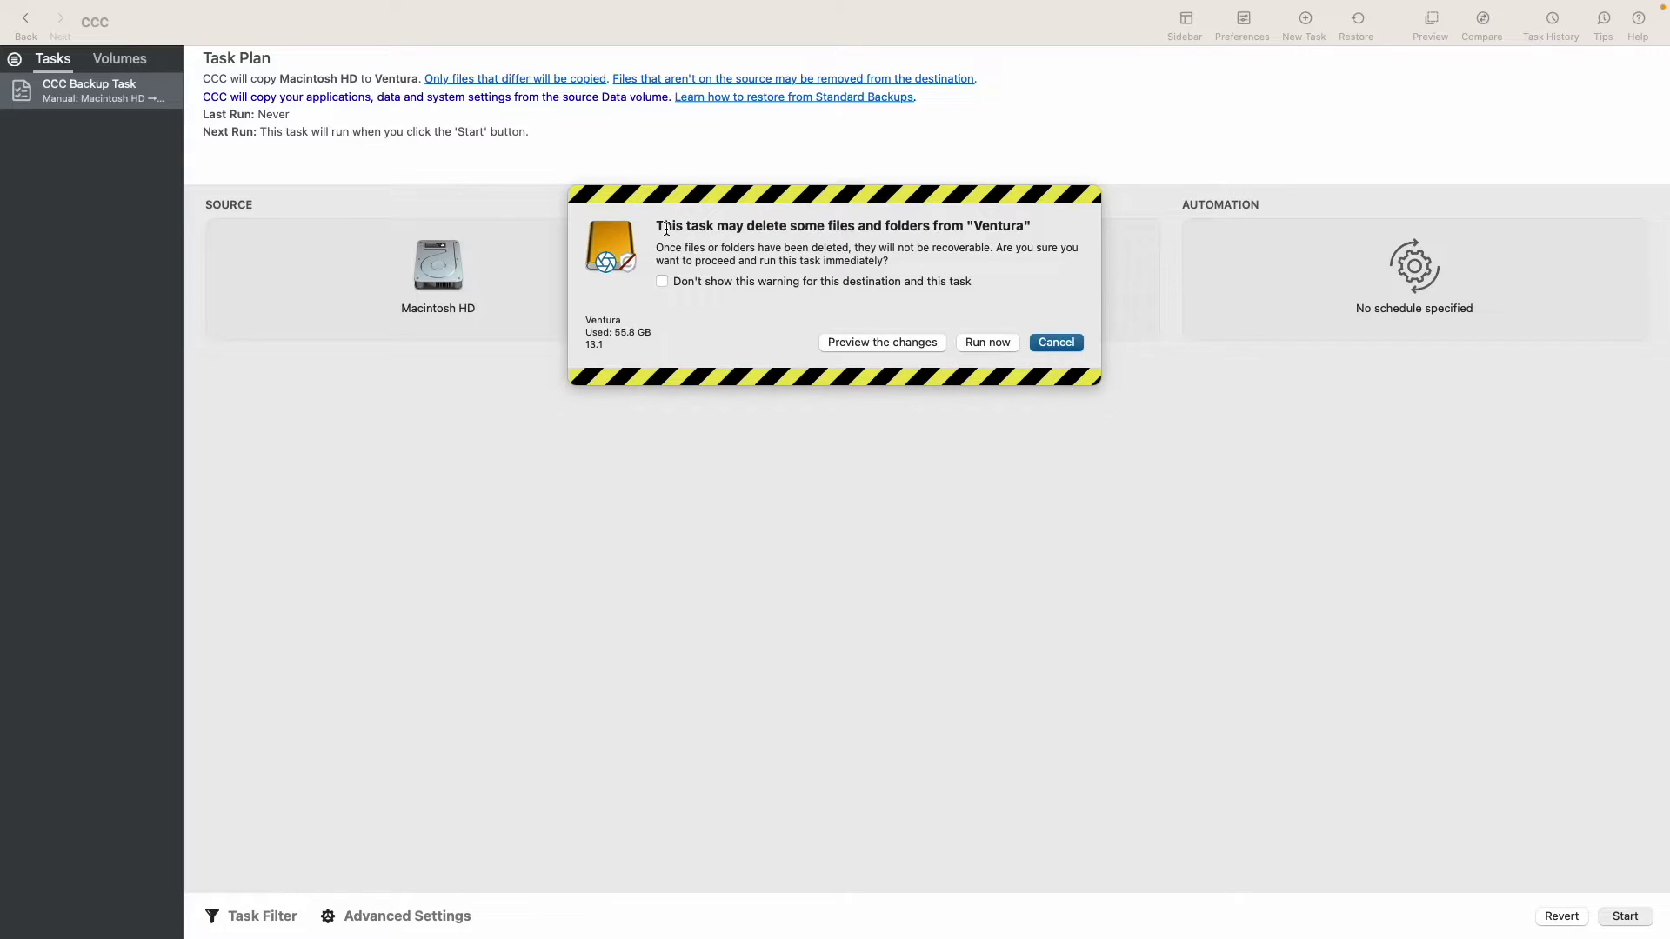
click(980, 342)
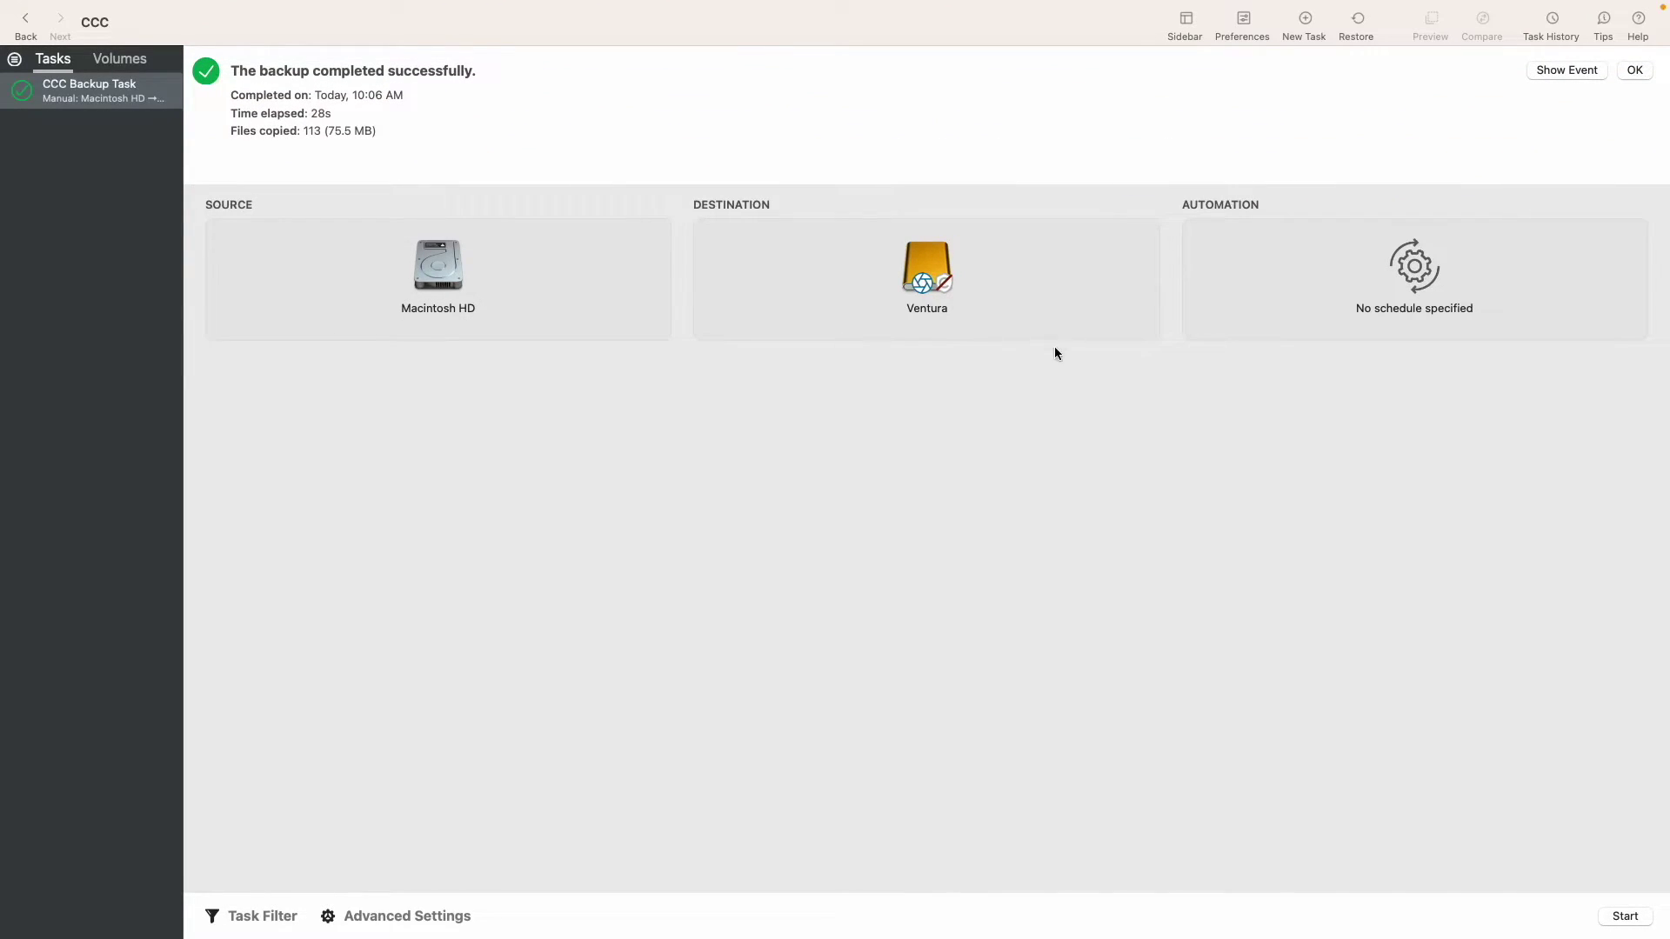
click(1634, 70)
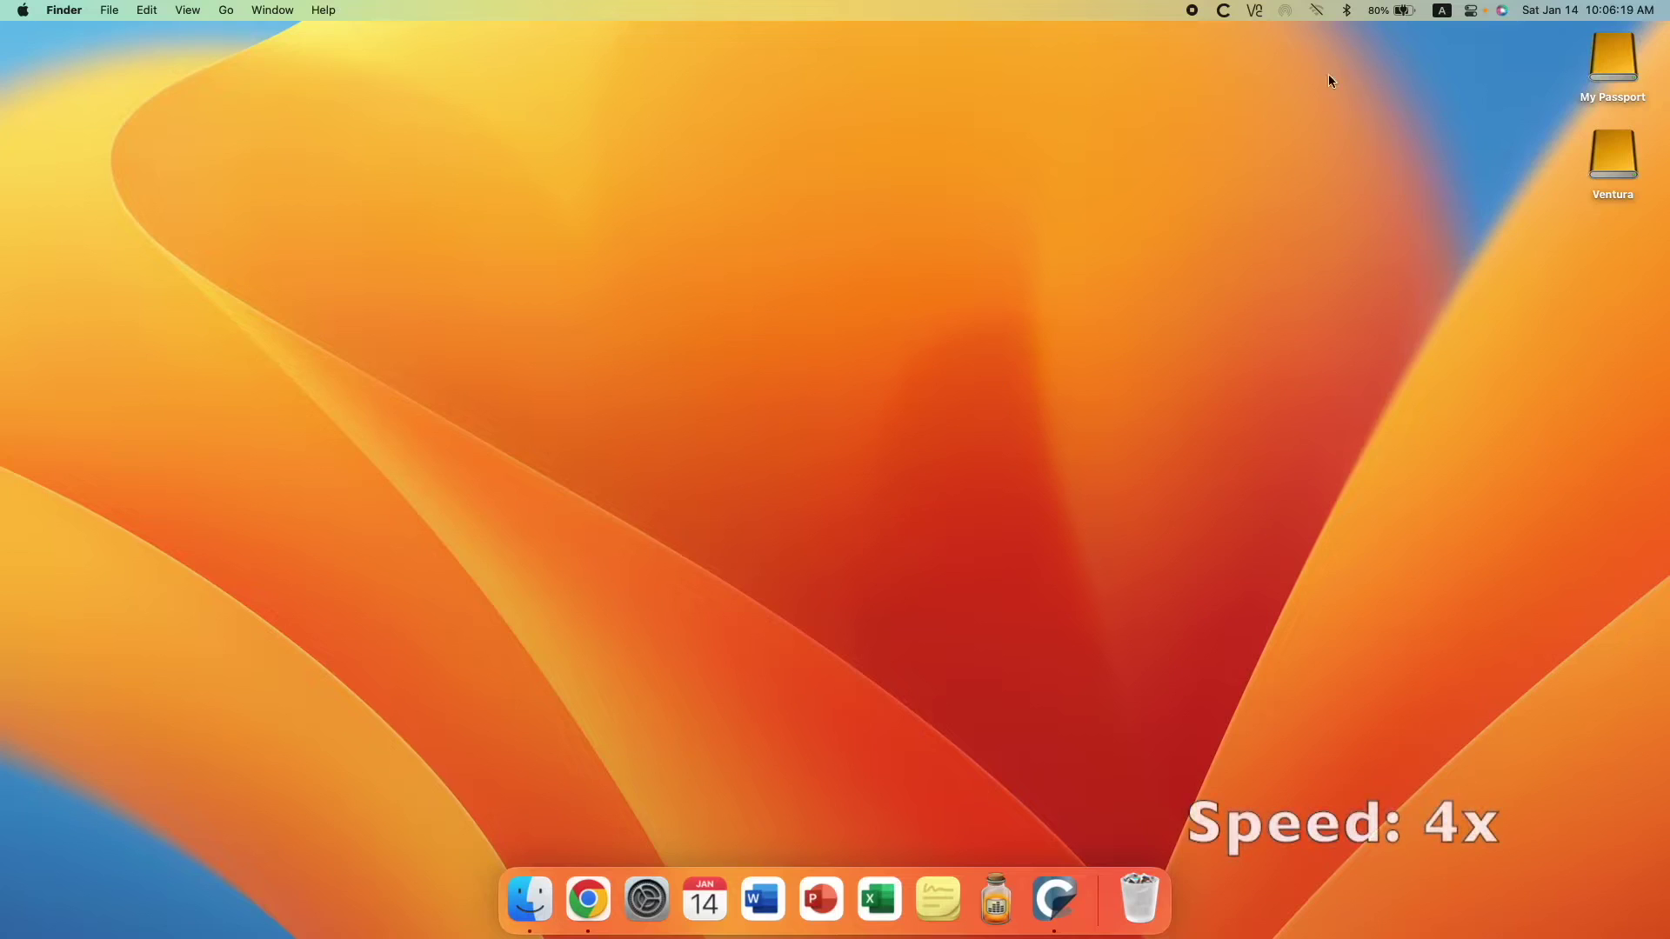
Copy Install macOS Ventura from My Passport to the Desktop and launch it past the welcome page.
double_click(1612, 59)
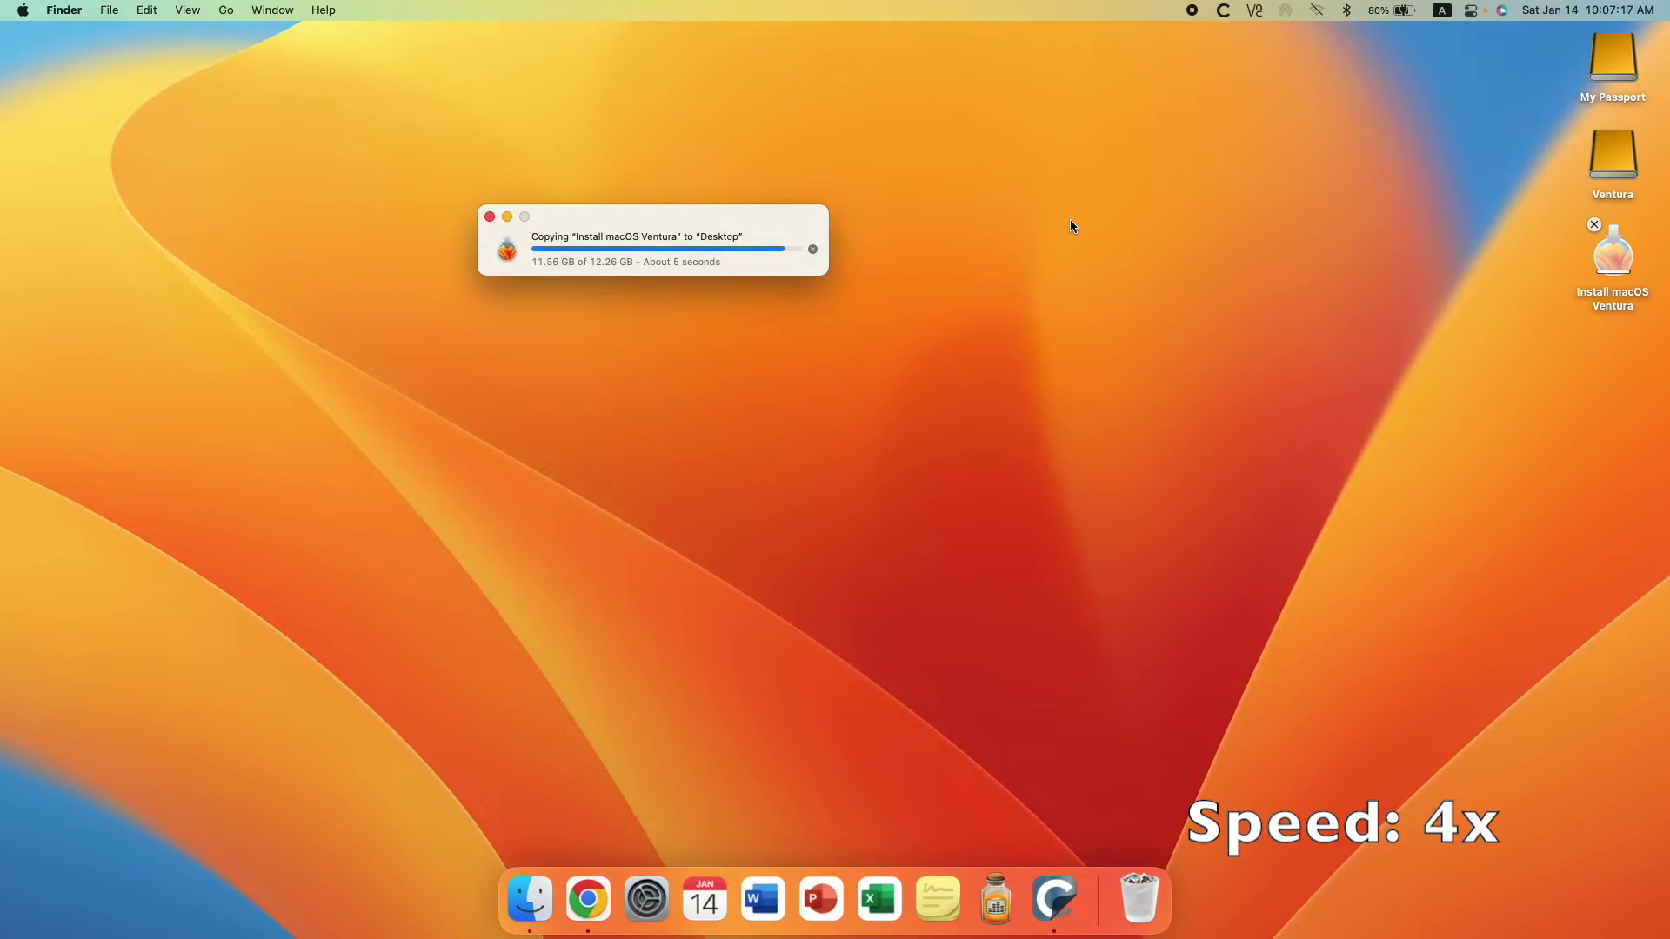
double_click(1620, 249)
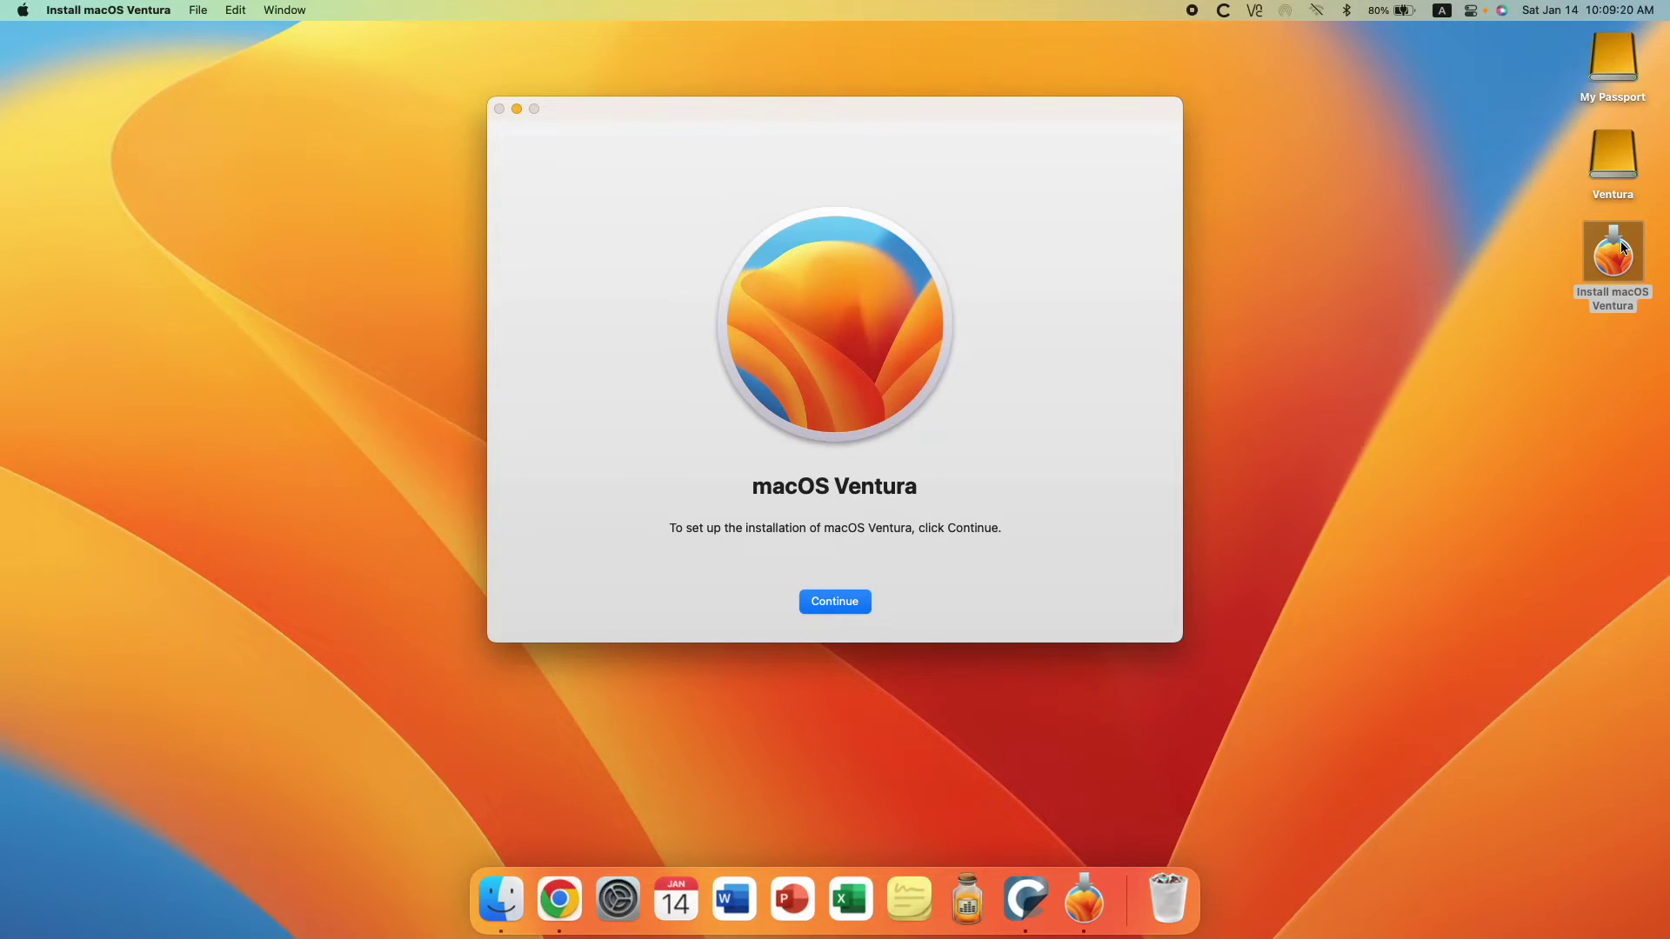
click(827, 609)
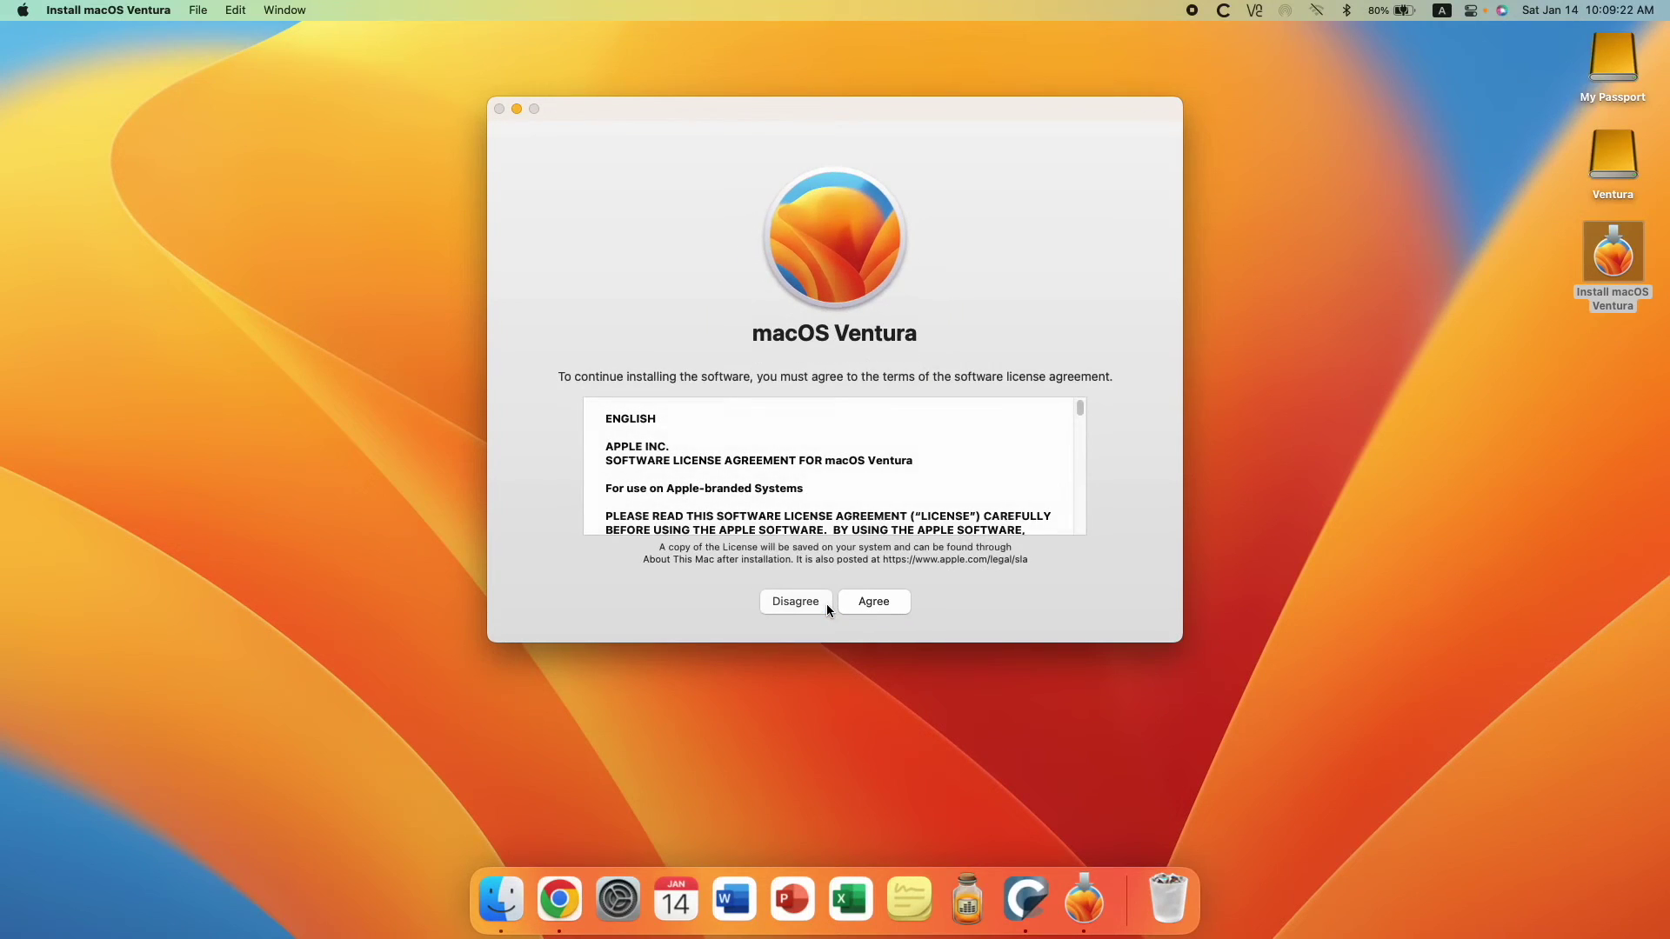
Accept the macOS license, target the Ventura disk, make the existing account its owner, and start installing.
click(885, 609)
click(873, 433)
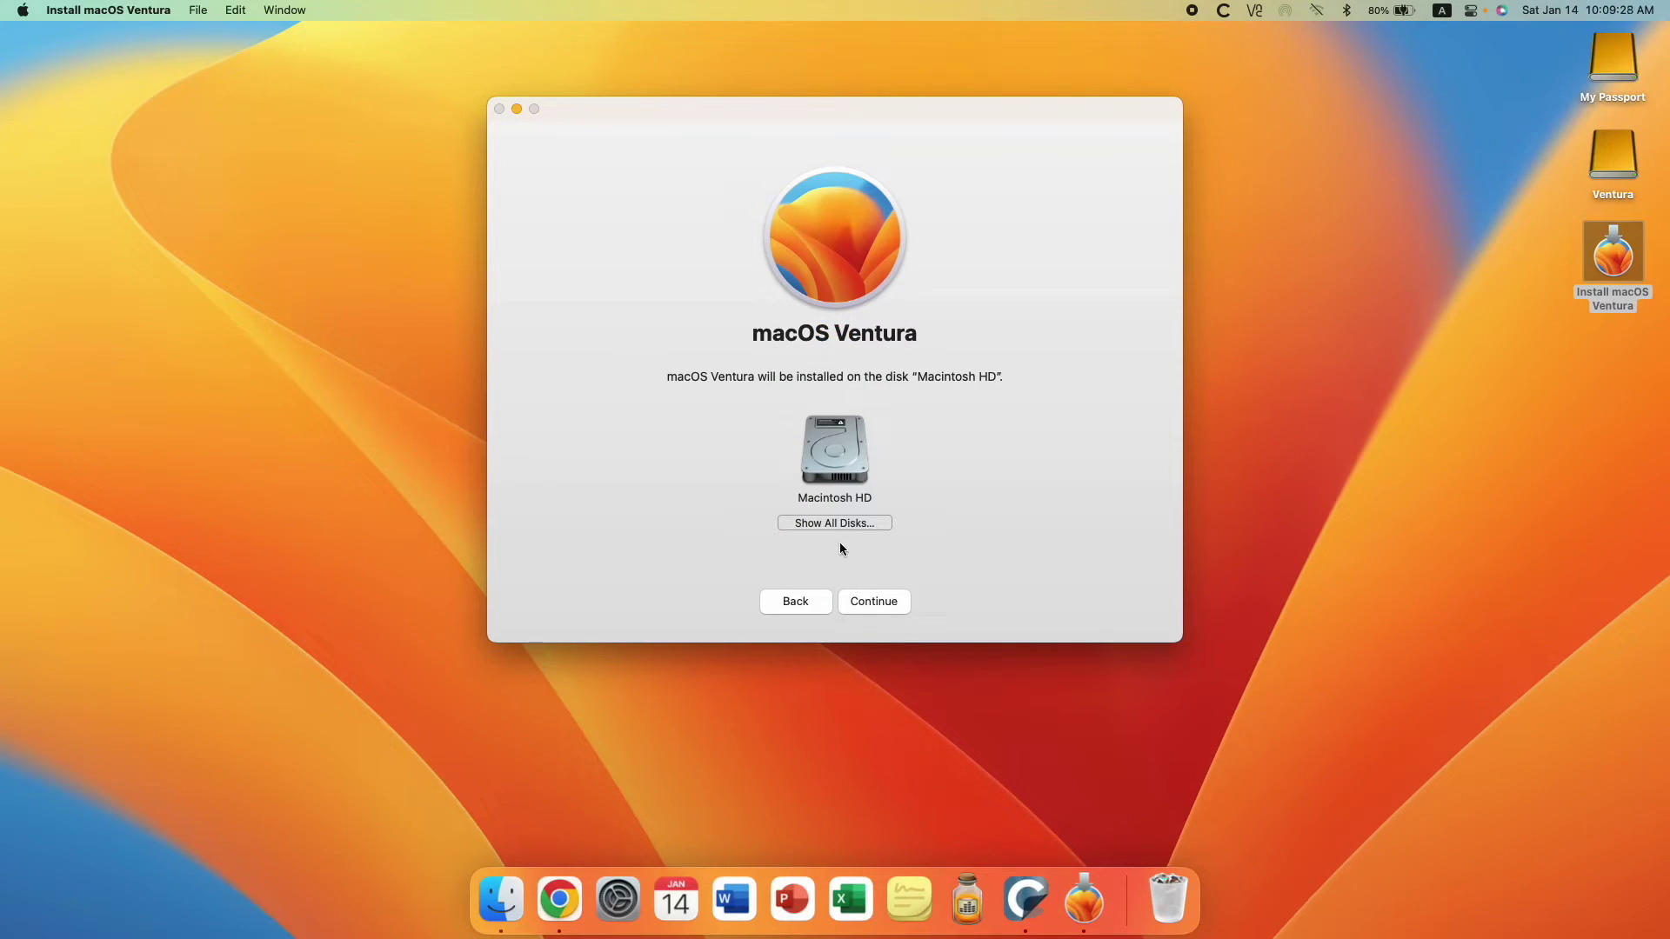
click(841, 524)
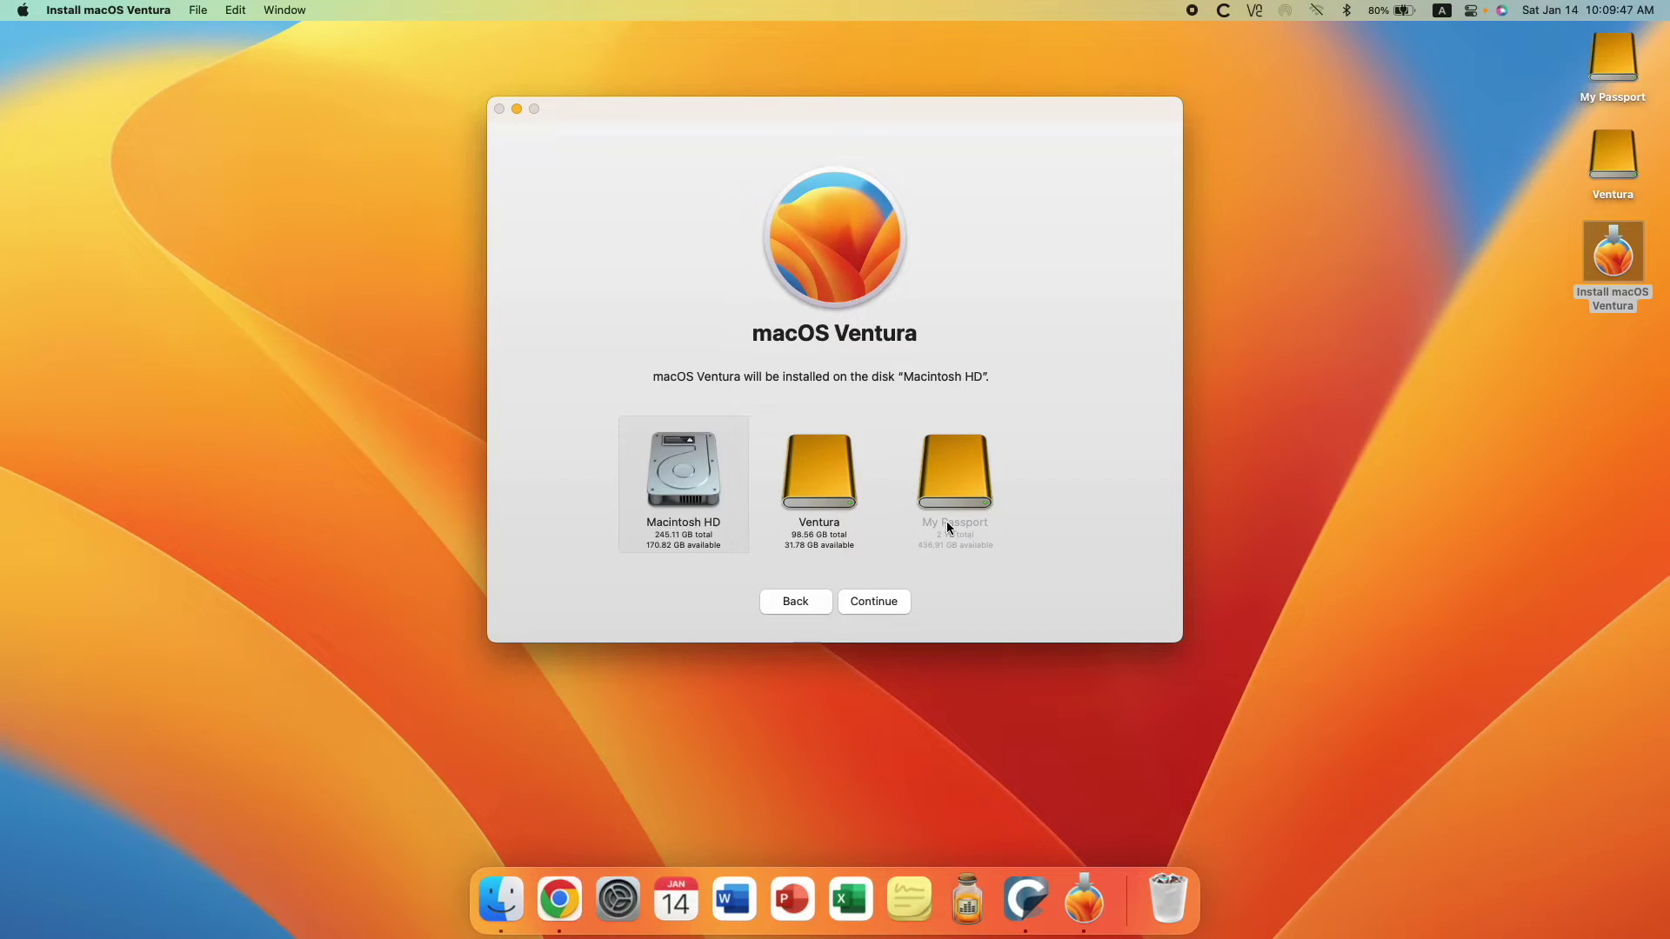
click(840, 500)
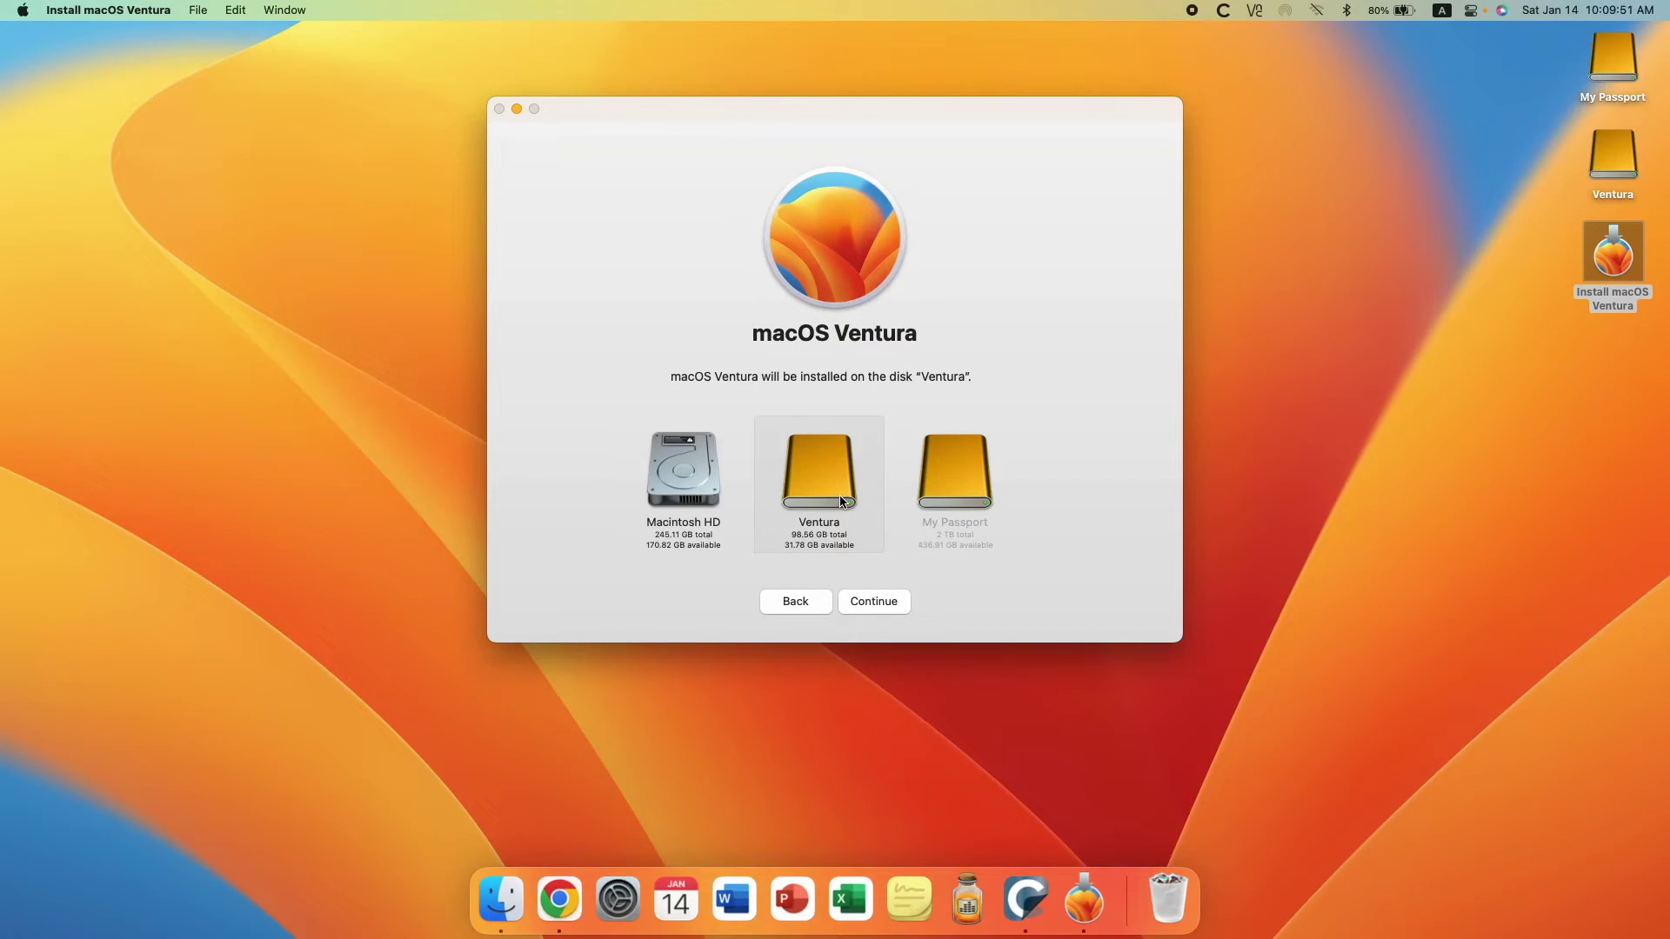
click(867, 599)
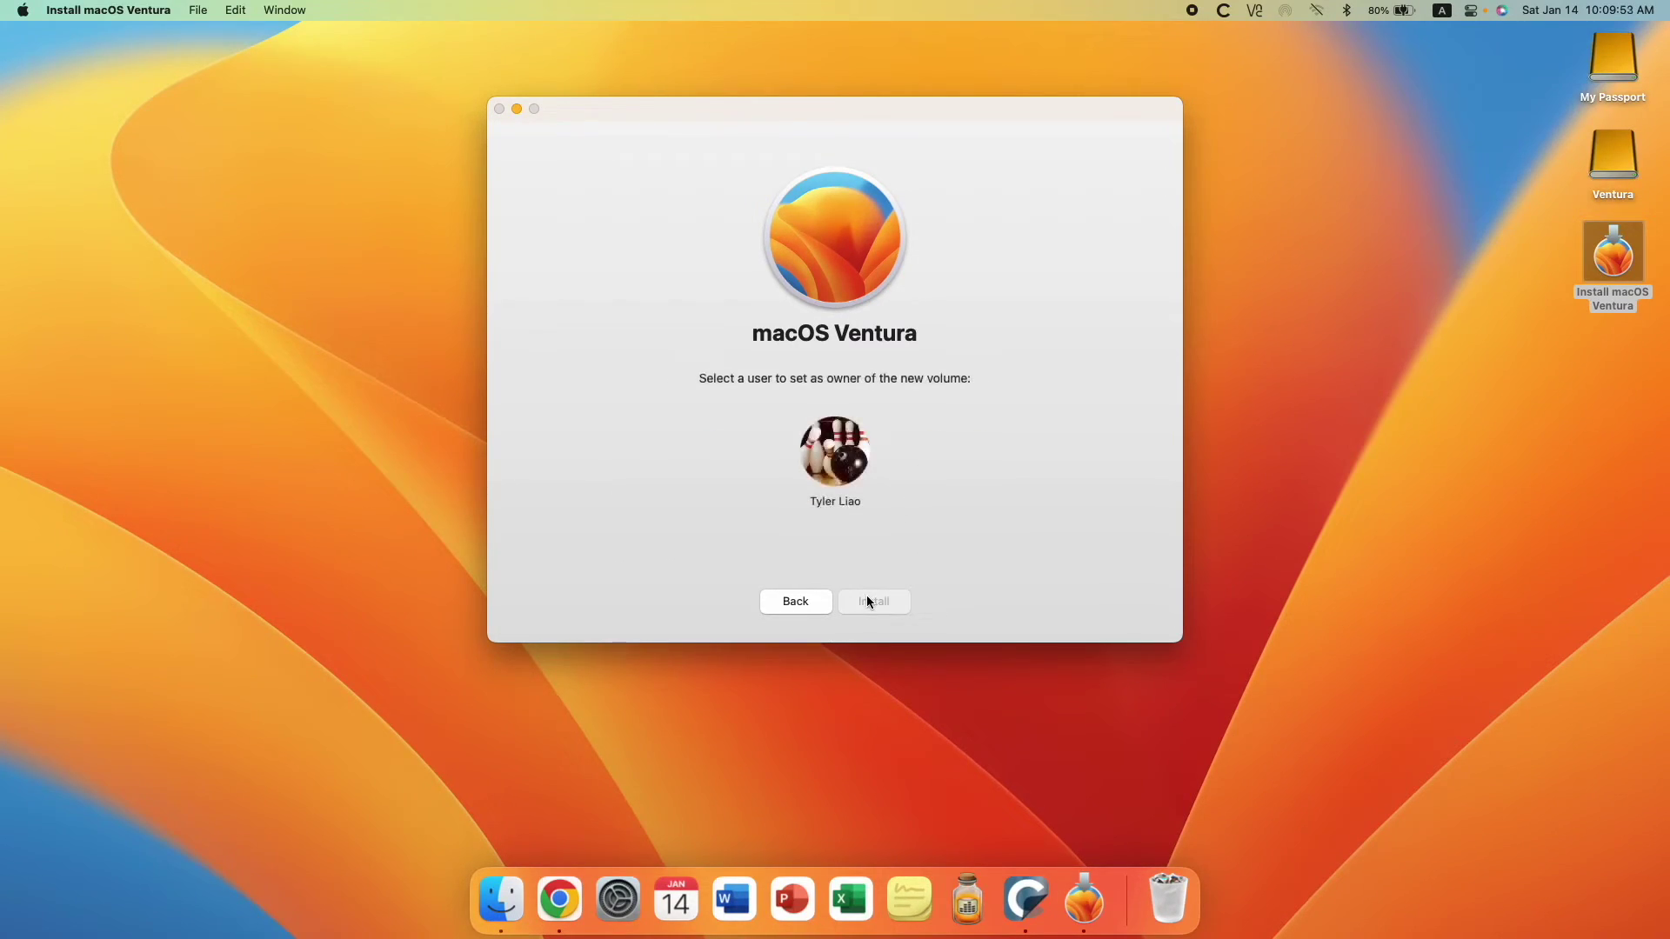
click(842, 438)
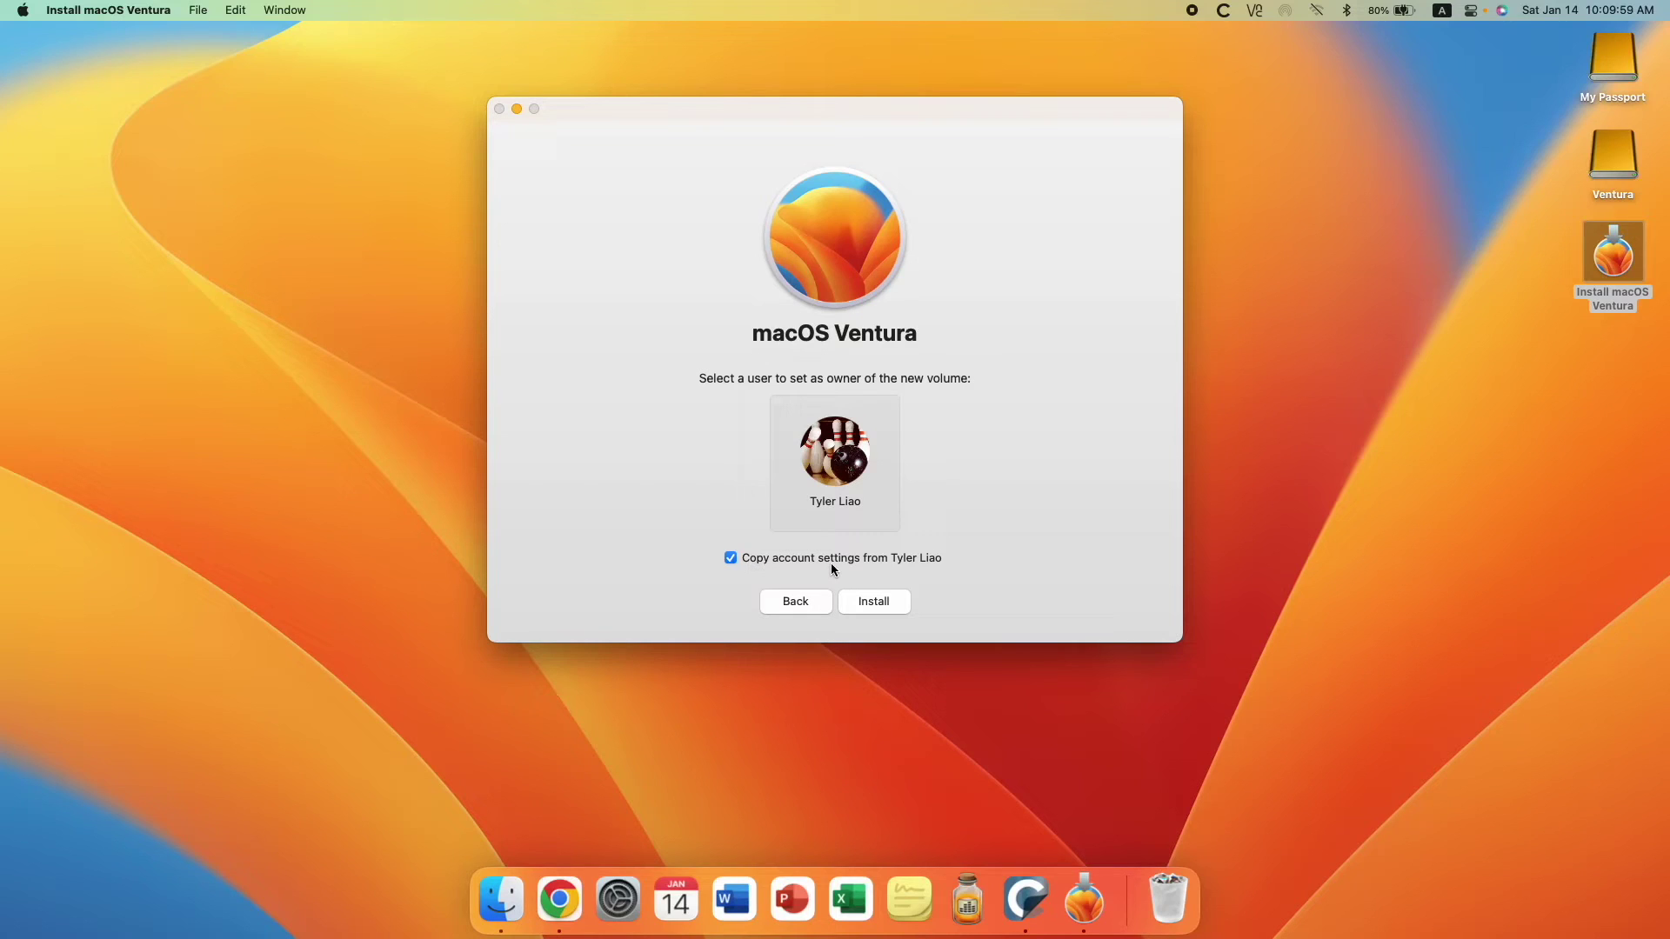
click(877, 602)
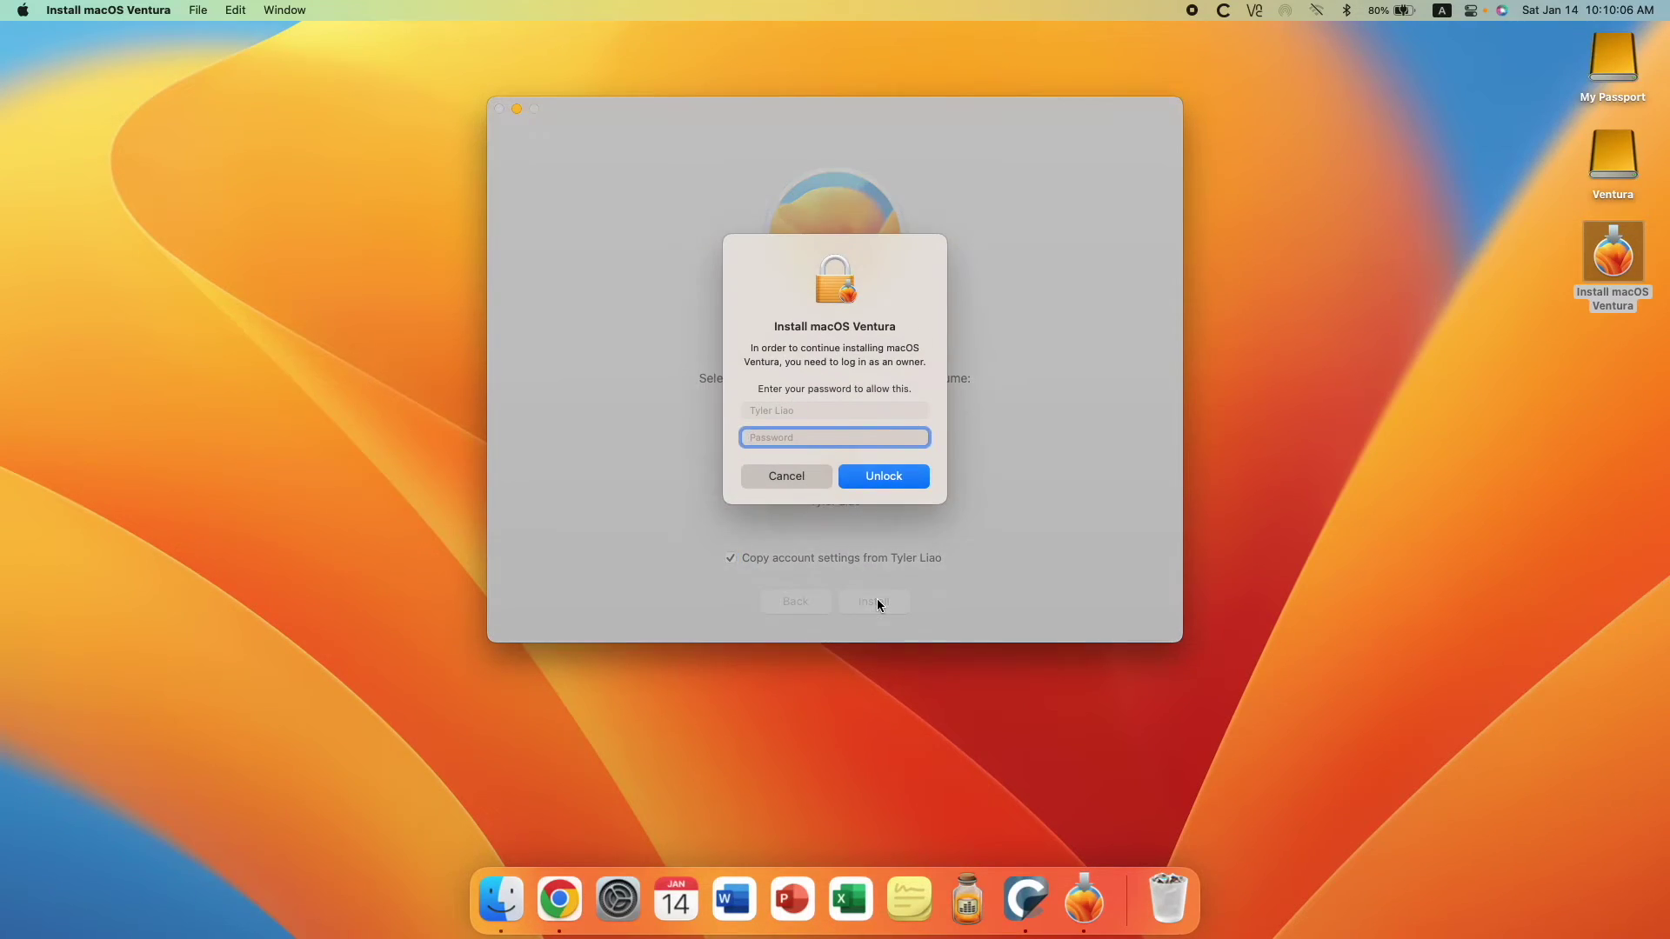
Enter the owner's password to authorize installing macOS onto Ventura.
text(*****)
key(Return)
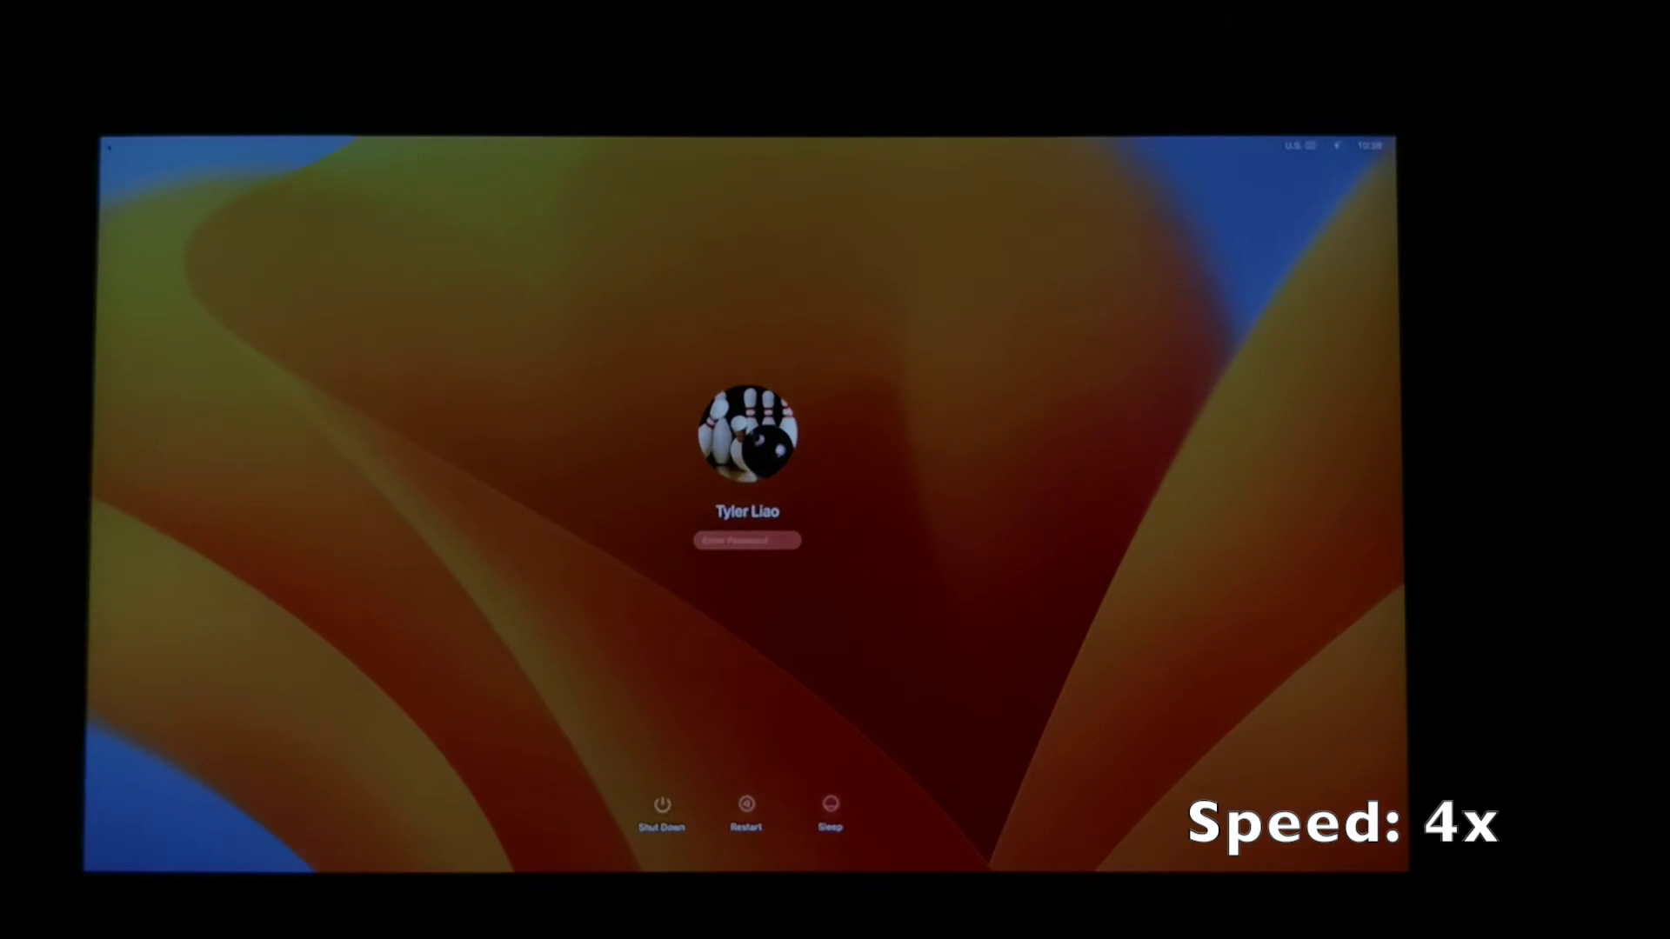
Log in with the account password and dismiss the blocked system extension warning.
key(Return)
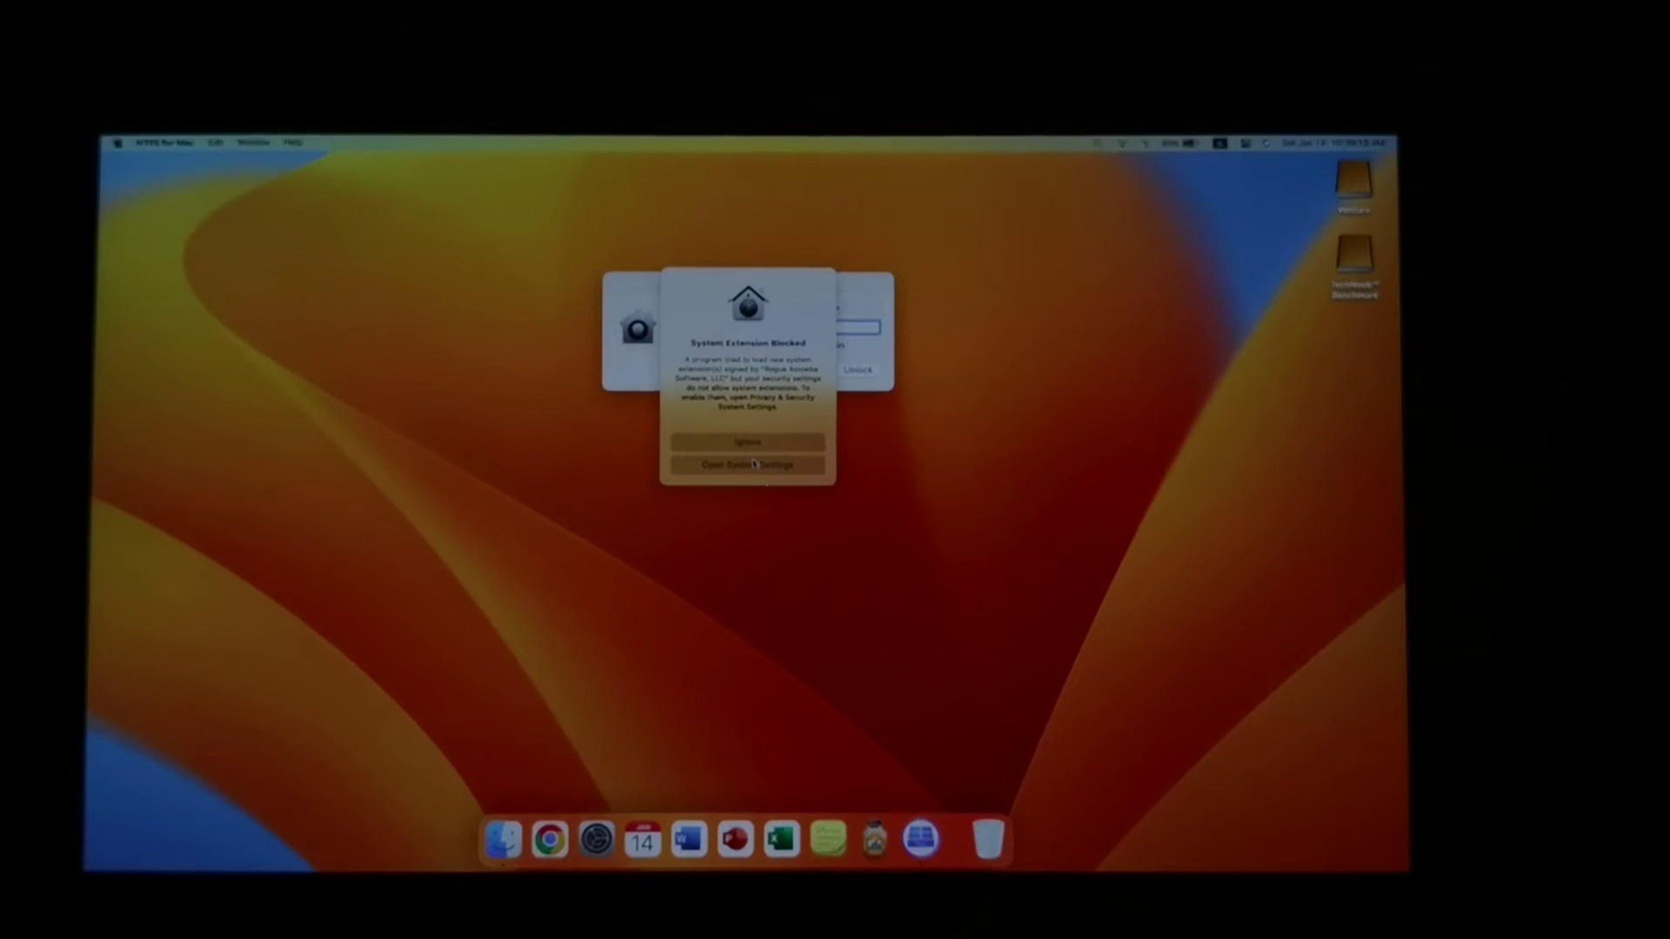
click(757, 443)
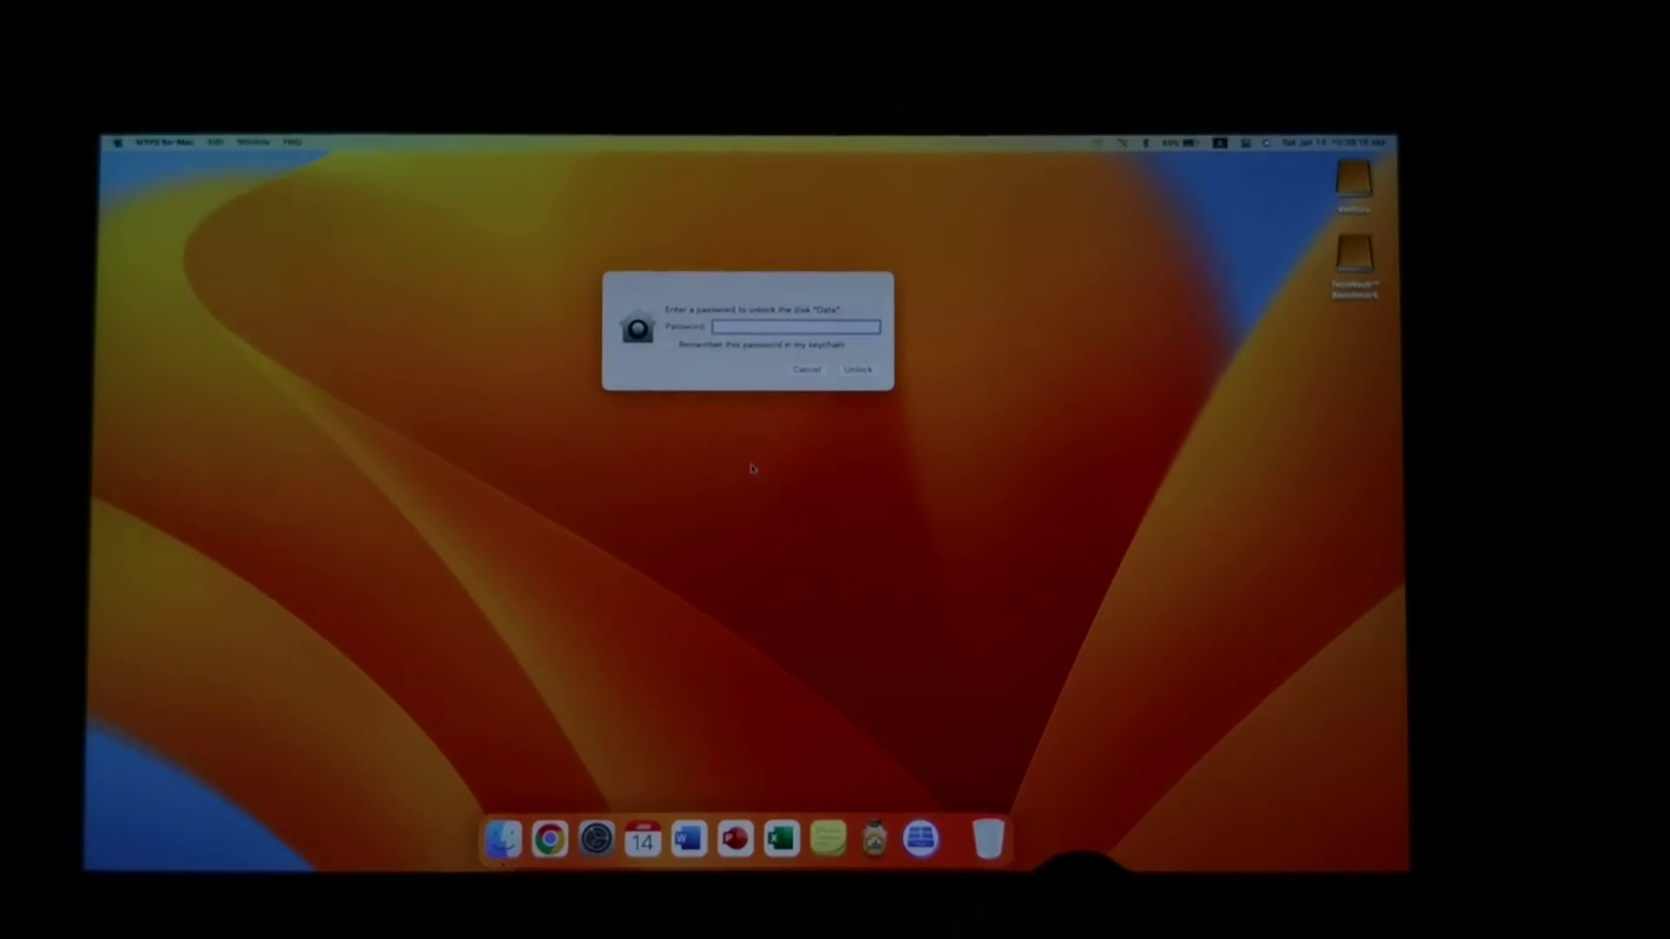
Unlock the Data disk with its password.
click(793, 326)
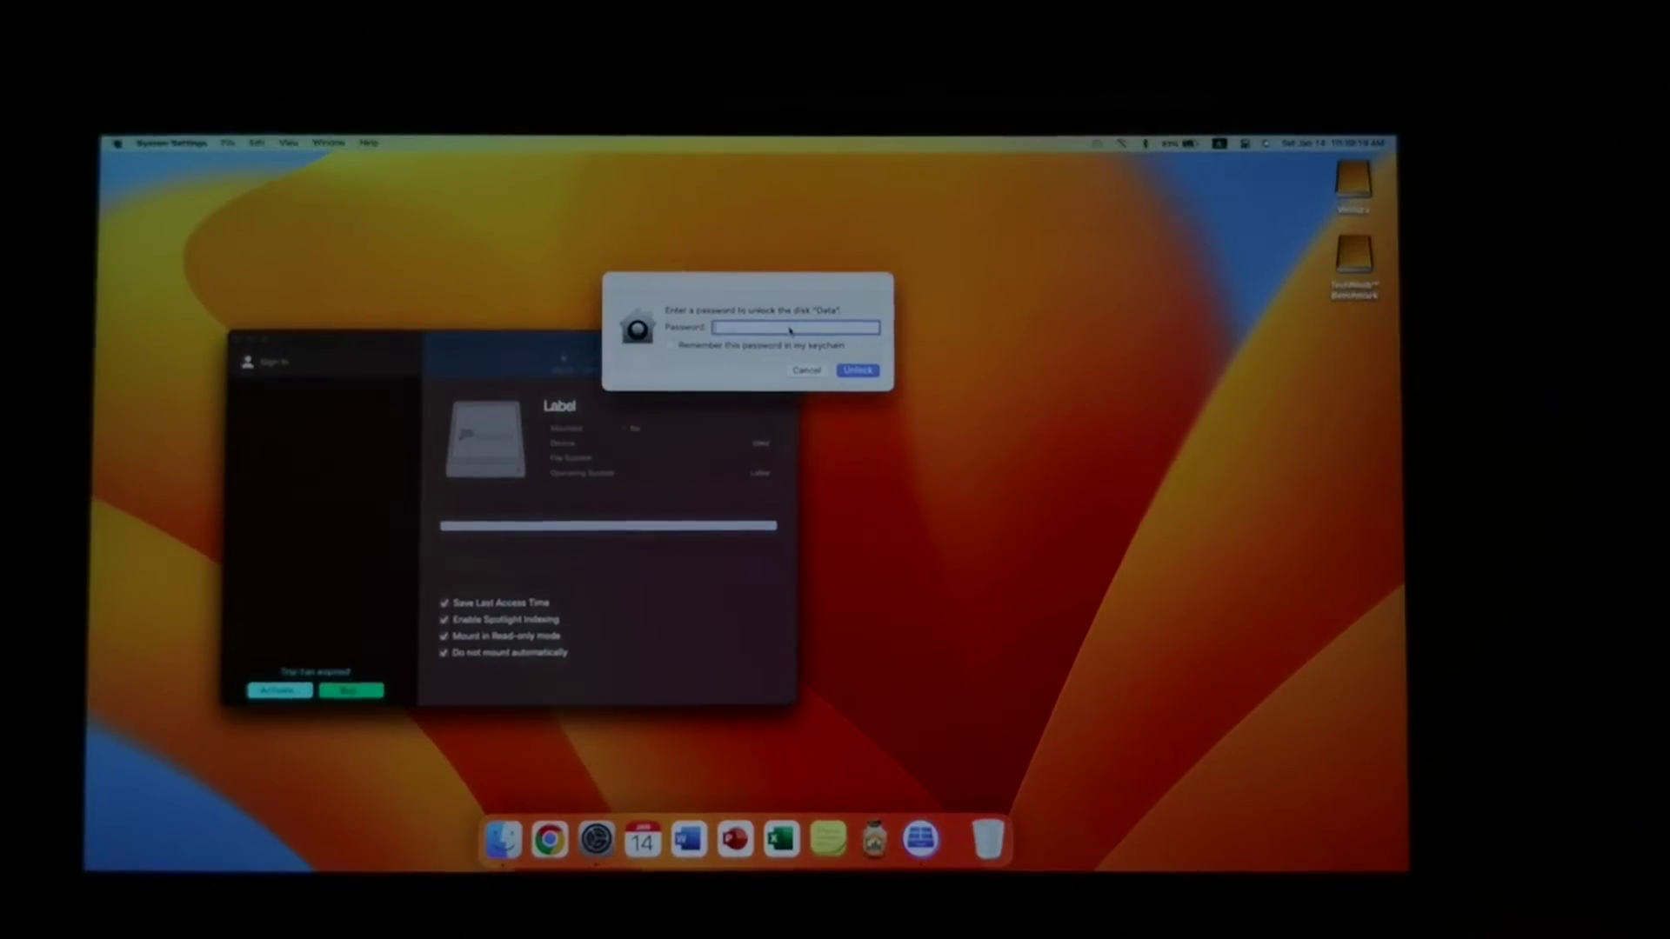
text(•••••)
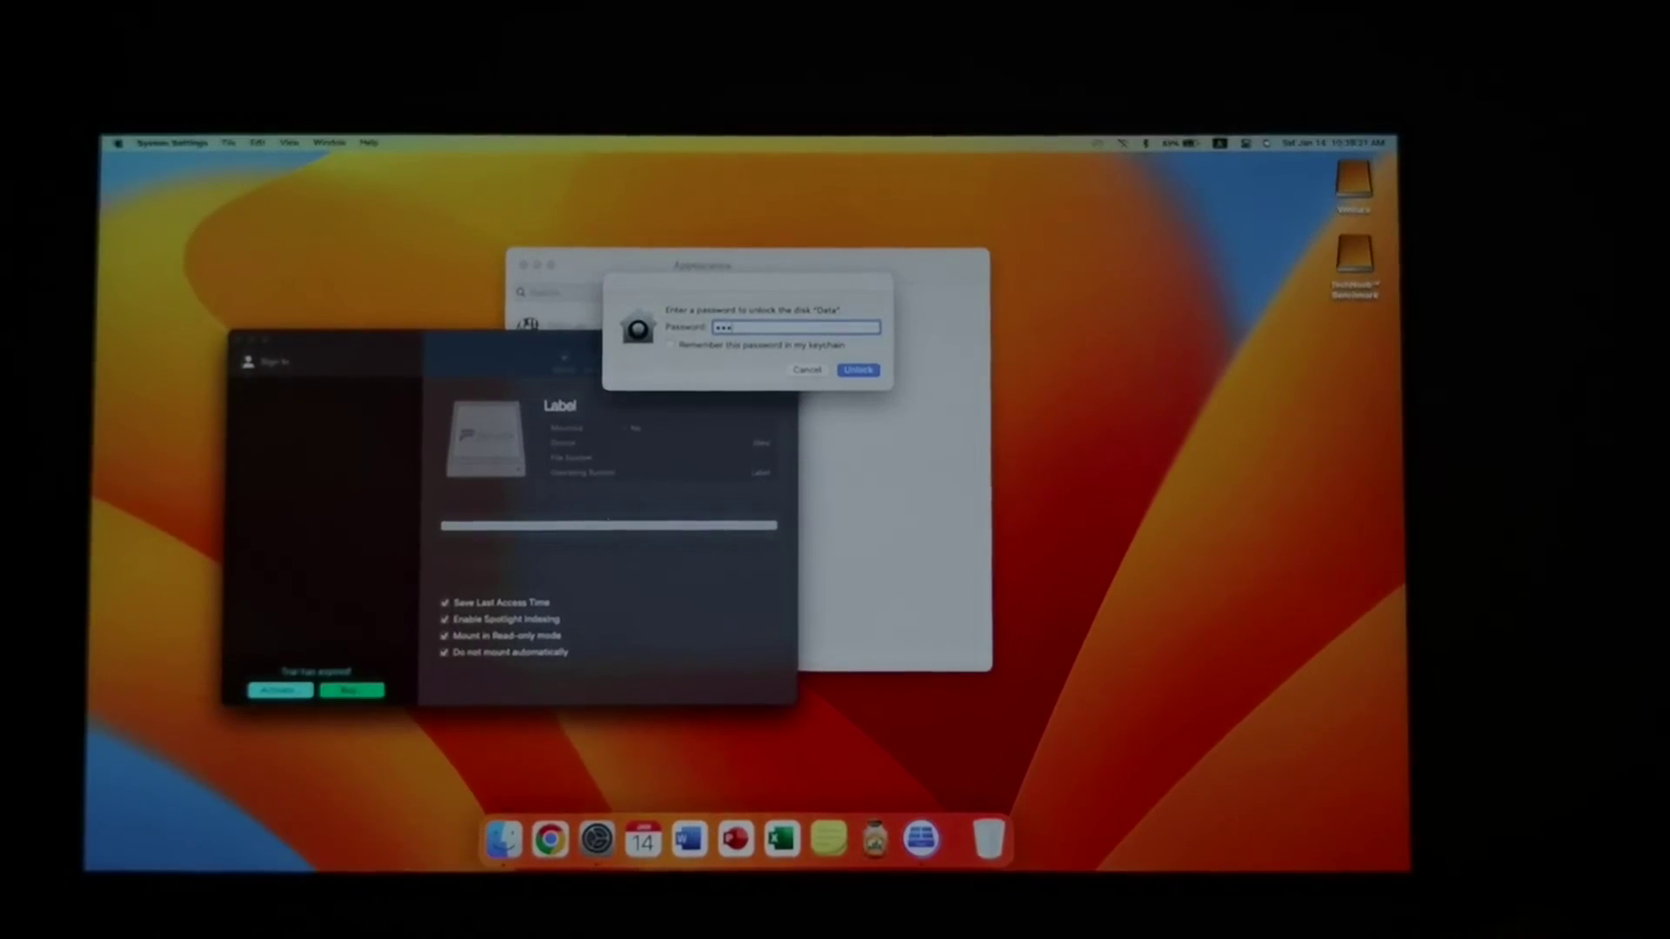
key(Return)
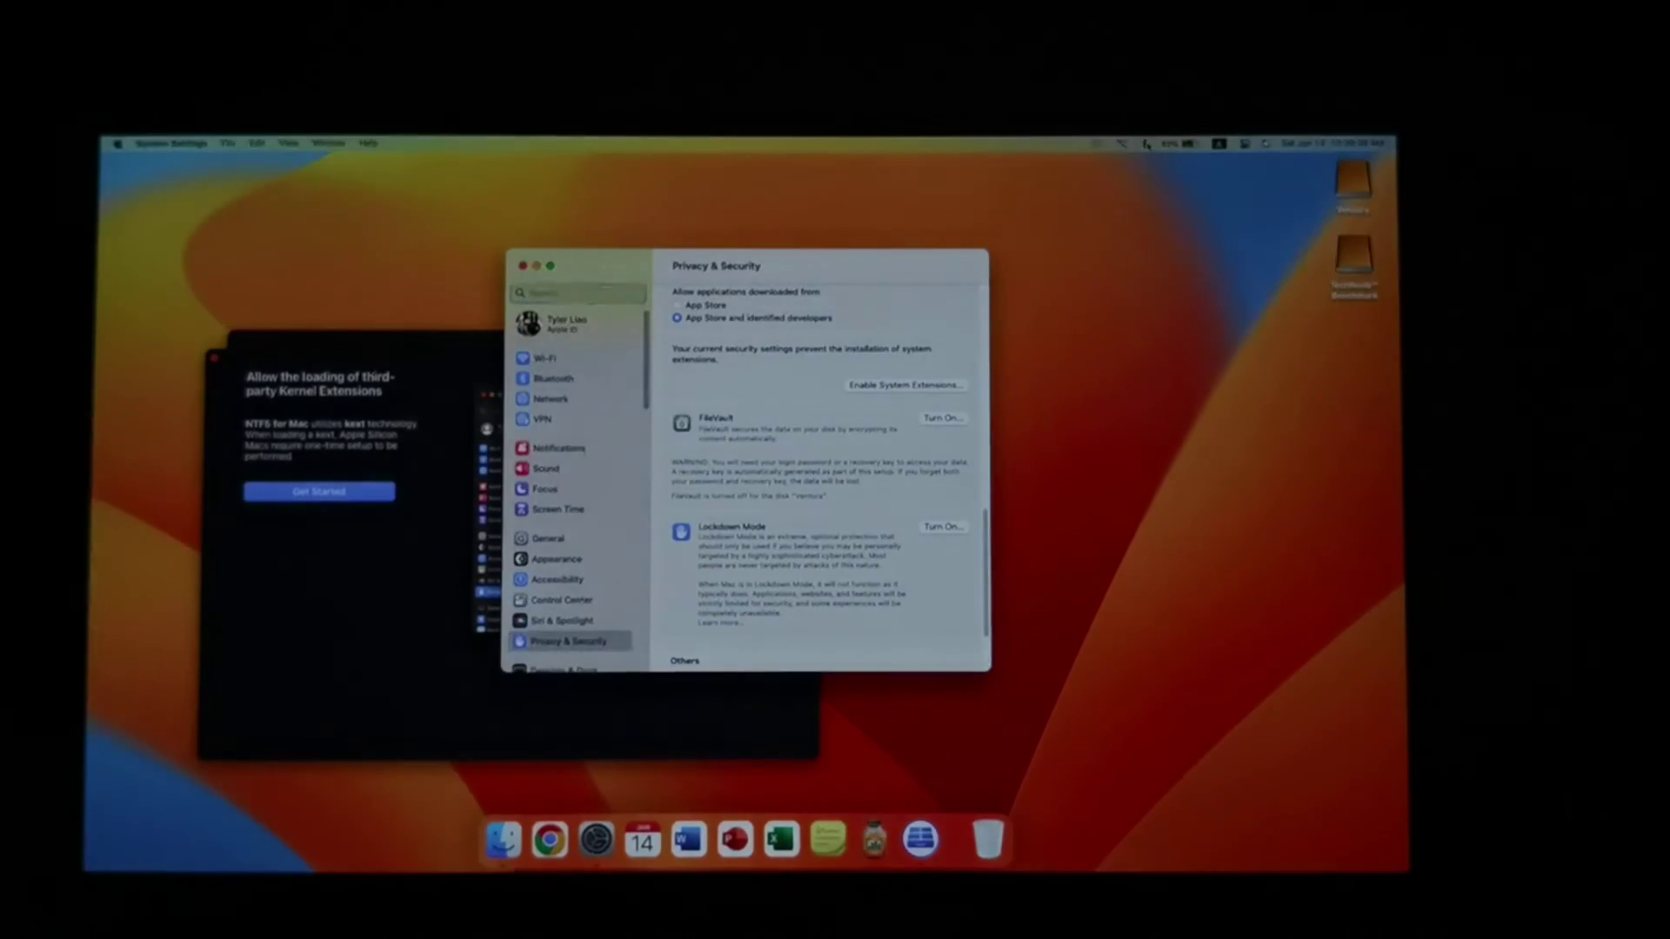
Open the full Bluetooth settings from the menu bar and quit NTFS for Mac.
click(1145, 143)
click(1191, 300)
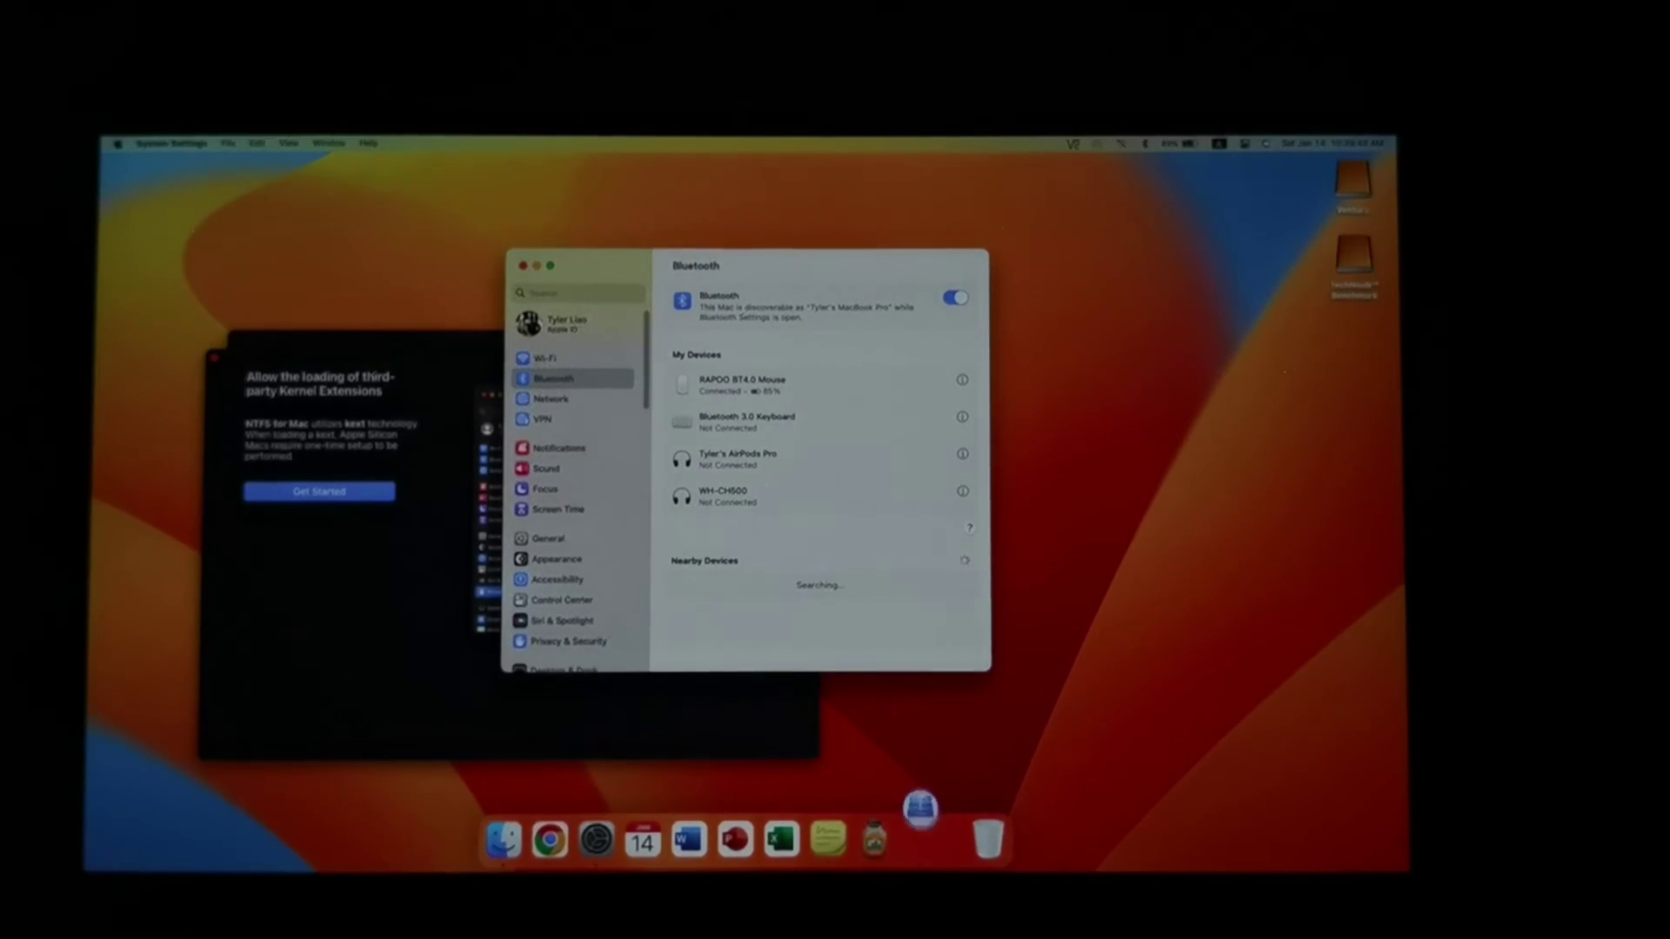
click(920, 839)
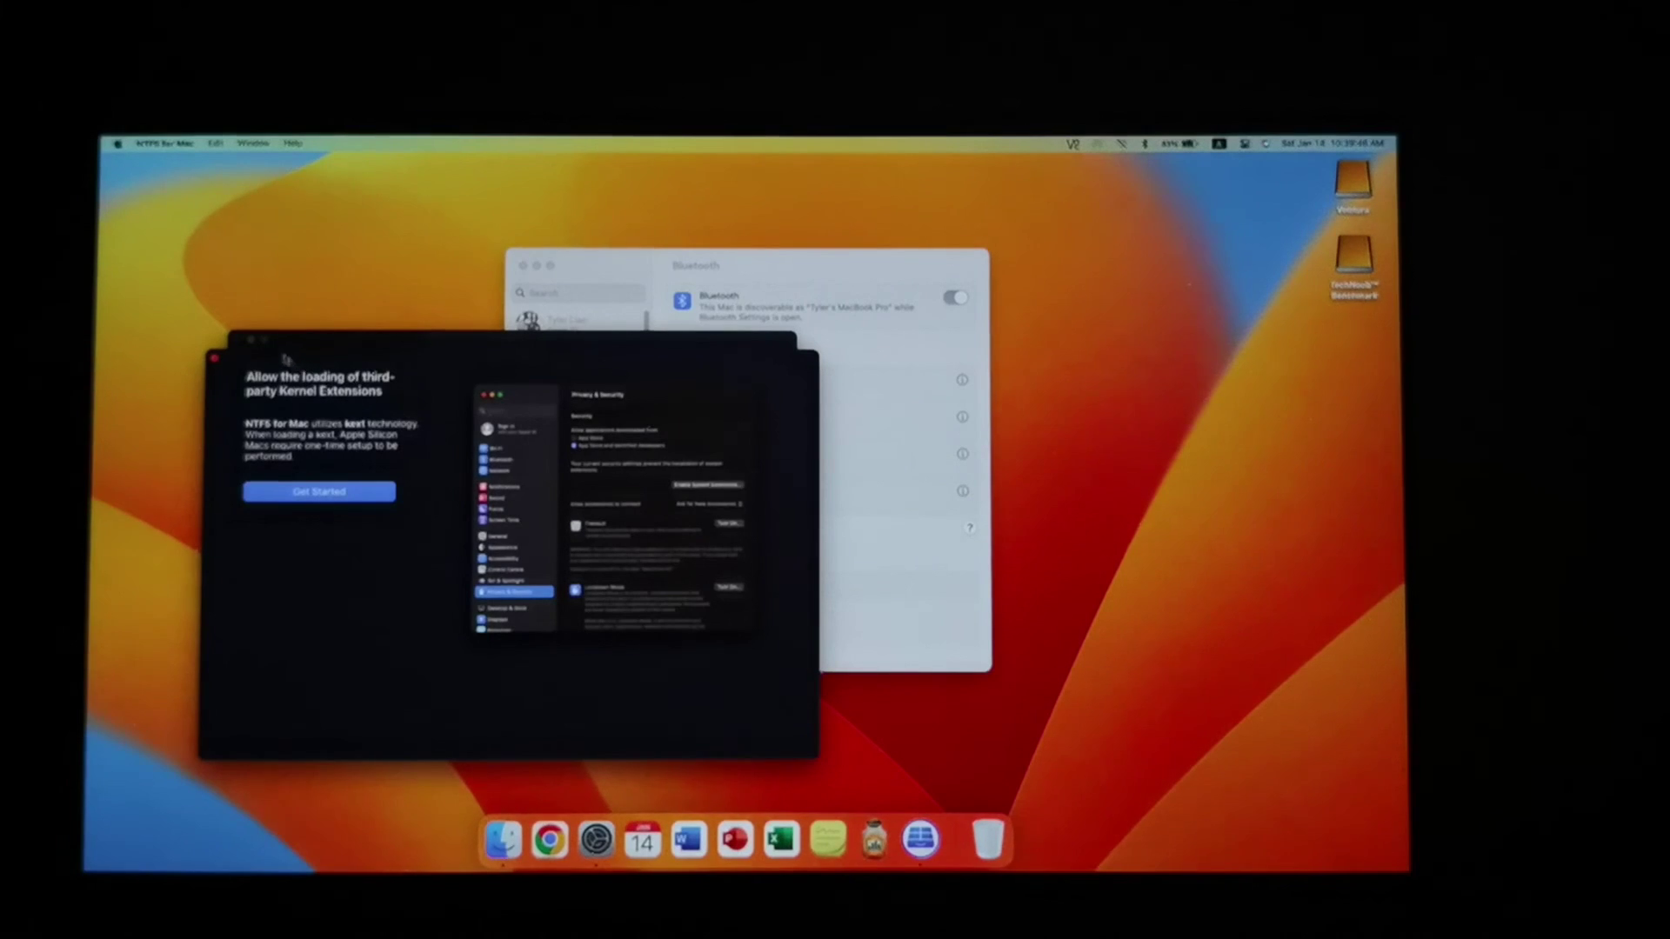
key(super+q)
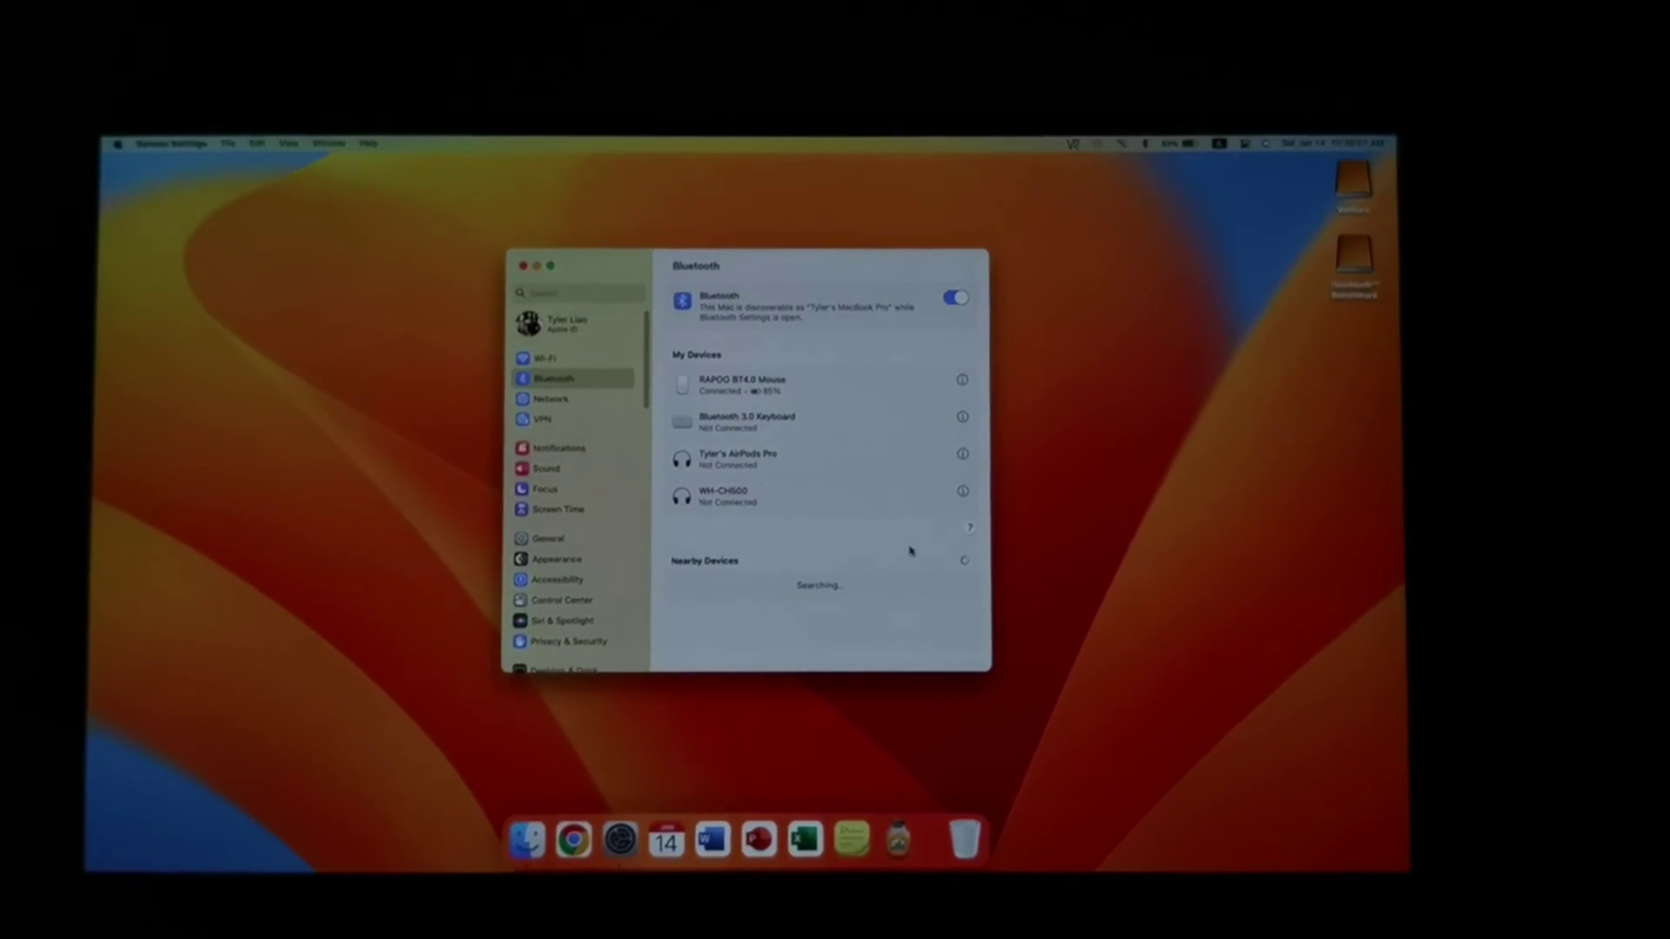
Close System Settings, compare the Ventura and Macintosh HD folders in Finder, then close Finder.
click(524, 266)
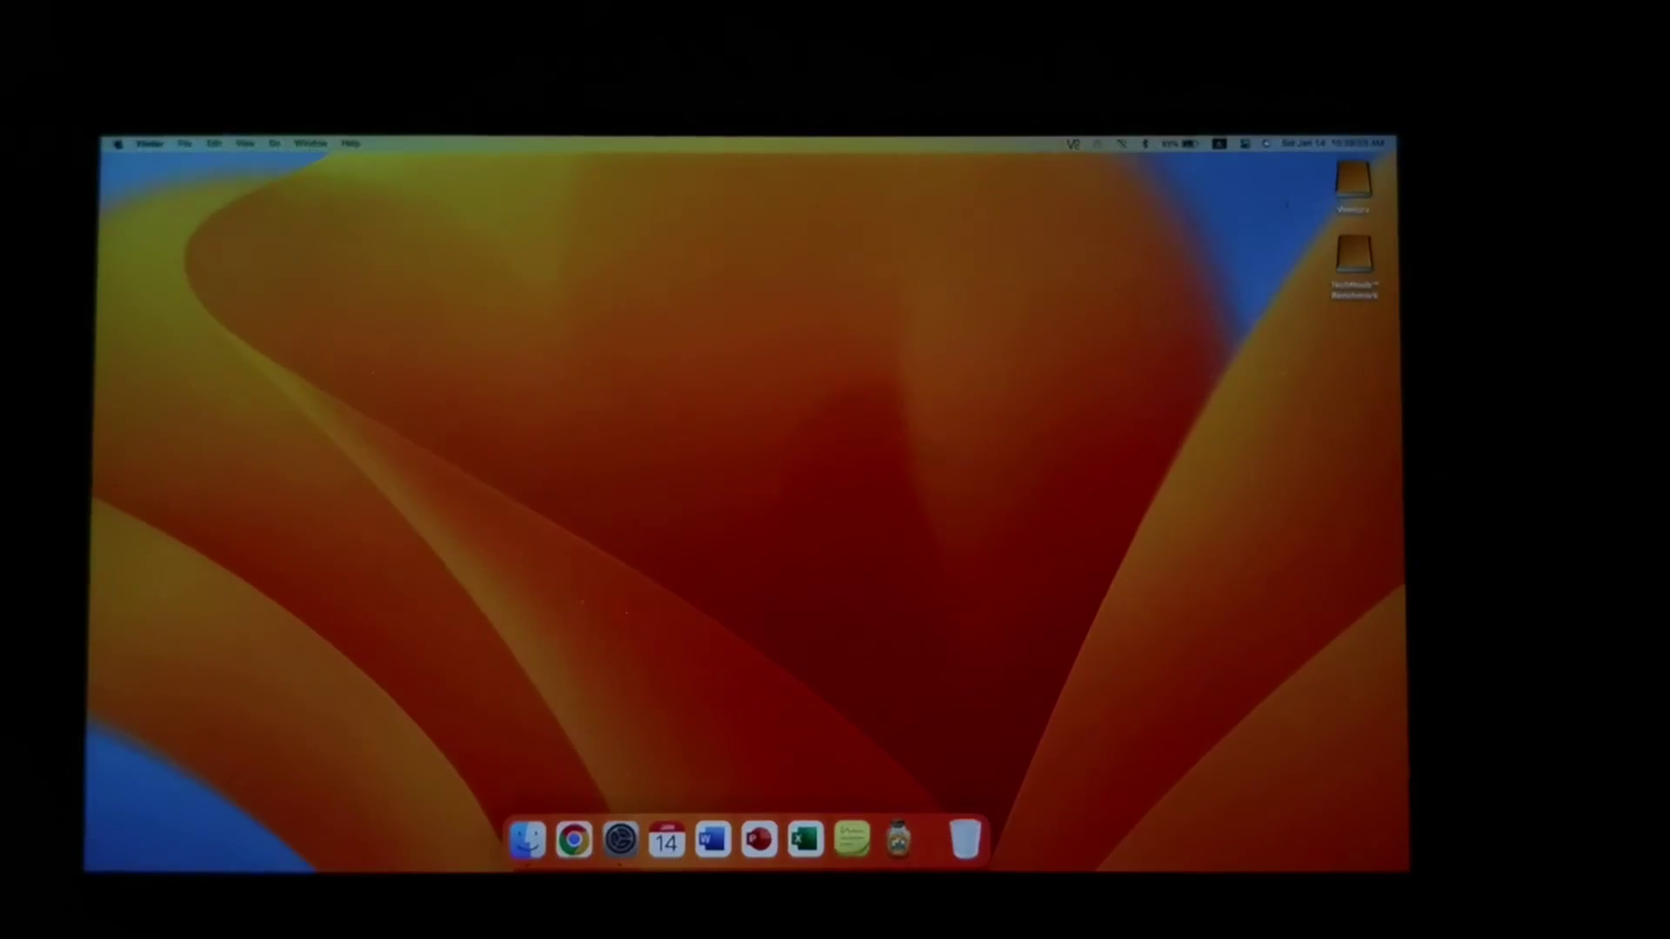
double_click(1348, 181)
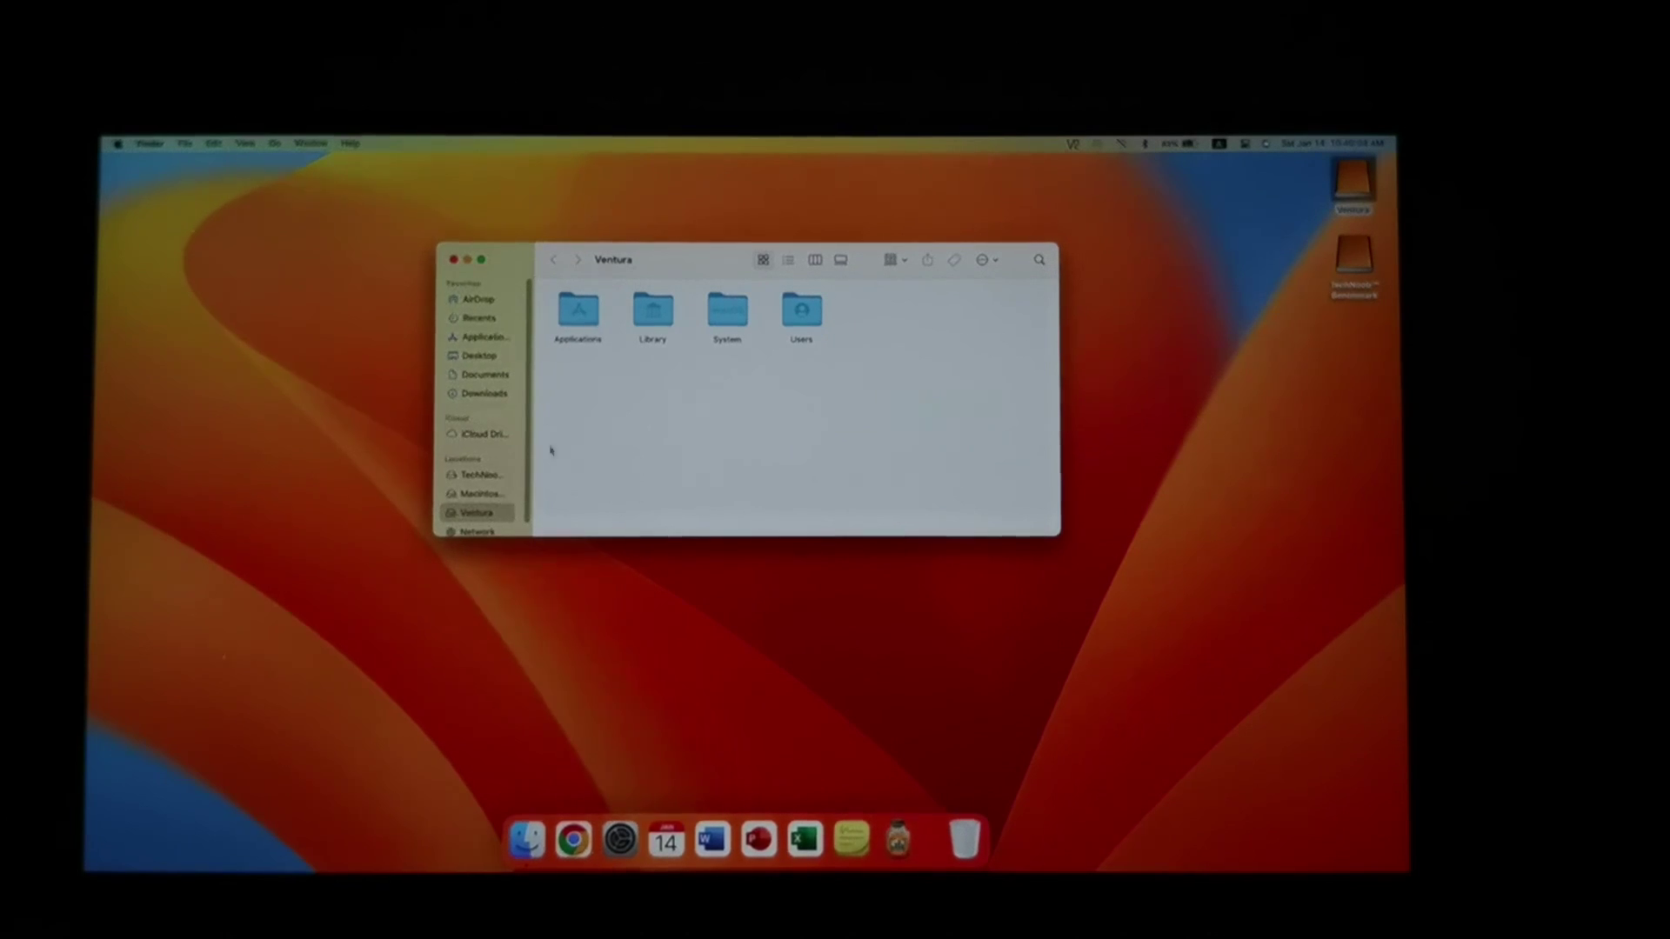
click(471, 496)
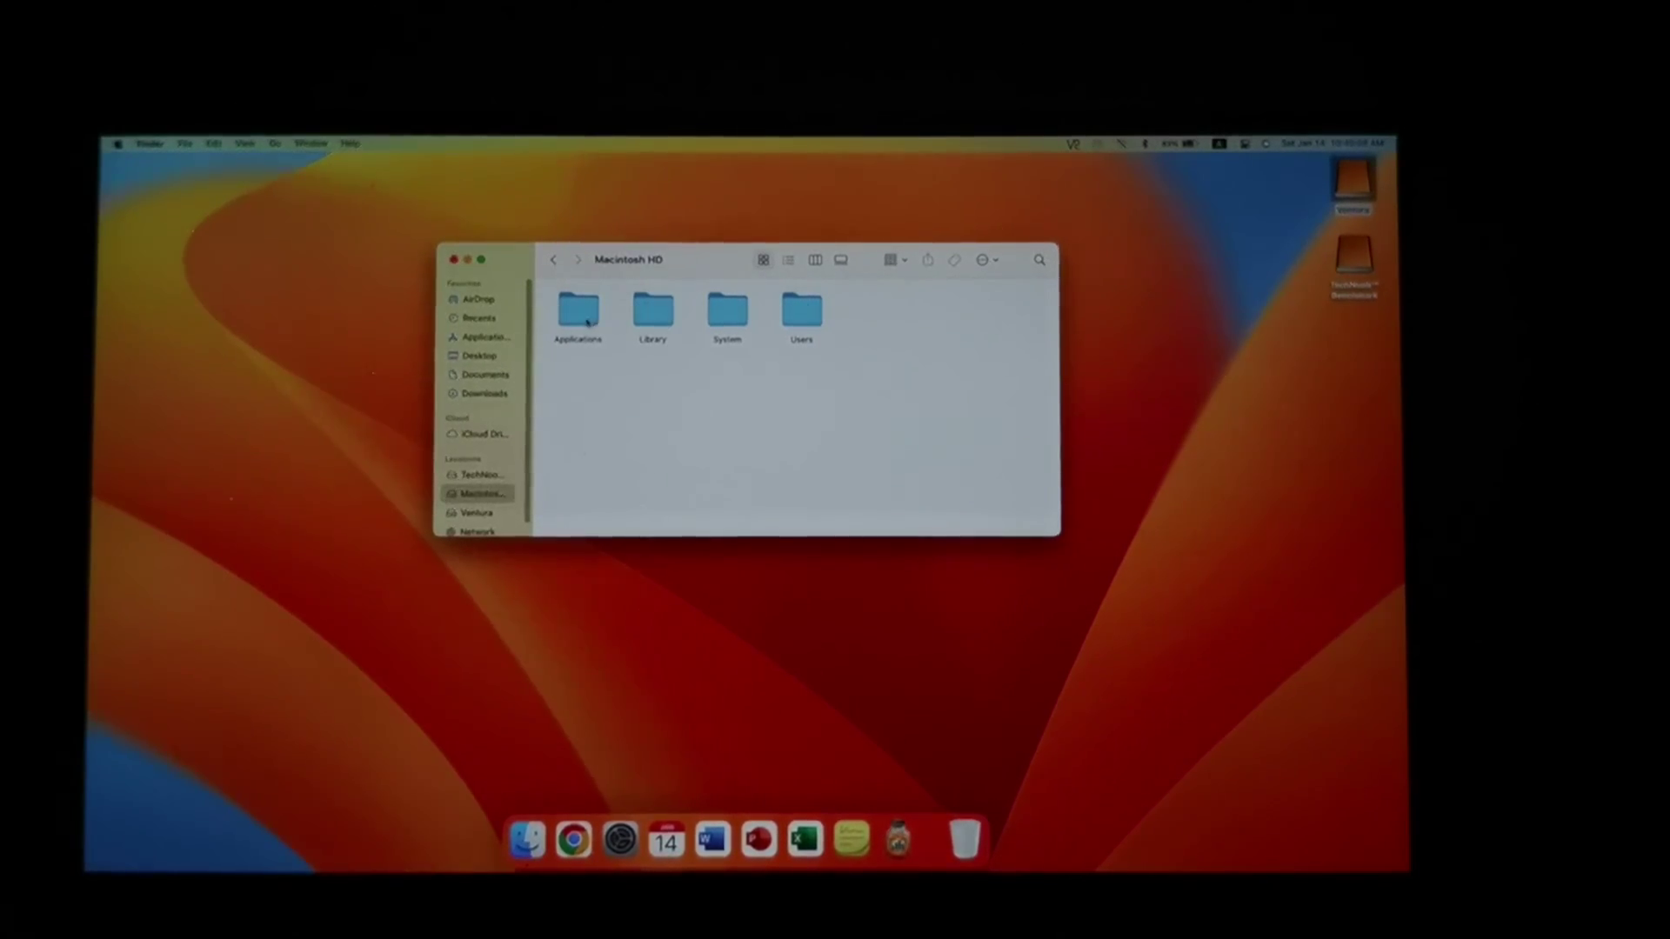
click(453, 259)
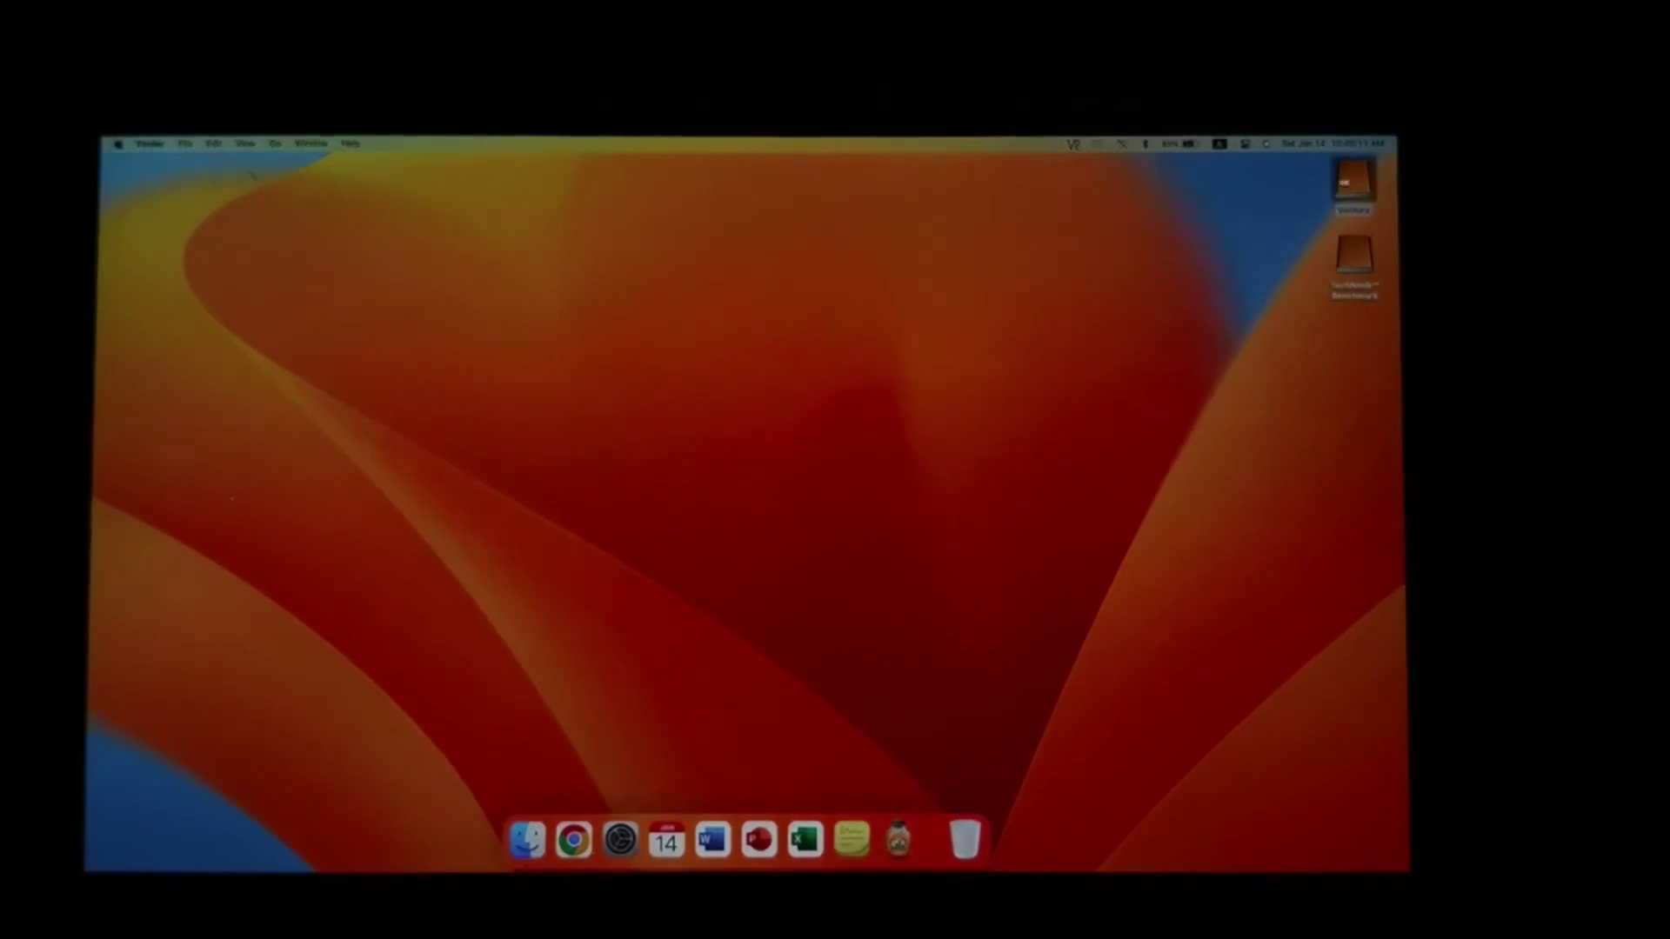
Show the About page confirming macOS 13.1 with 79.44 GB free of 98.56 GB on Ventura.
click(117, 144)
click(144, 163)
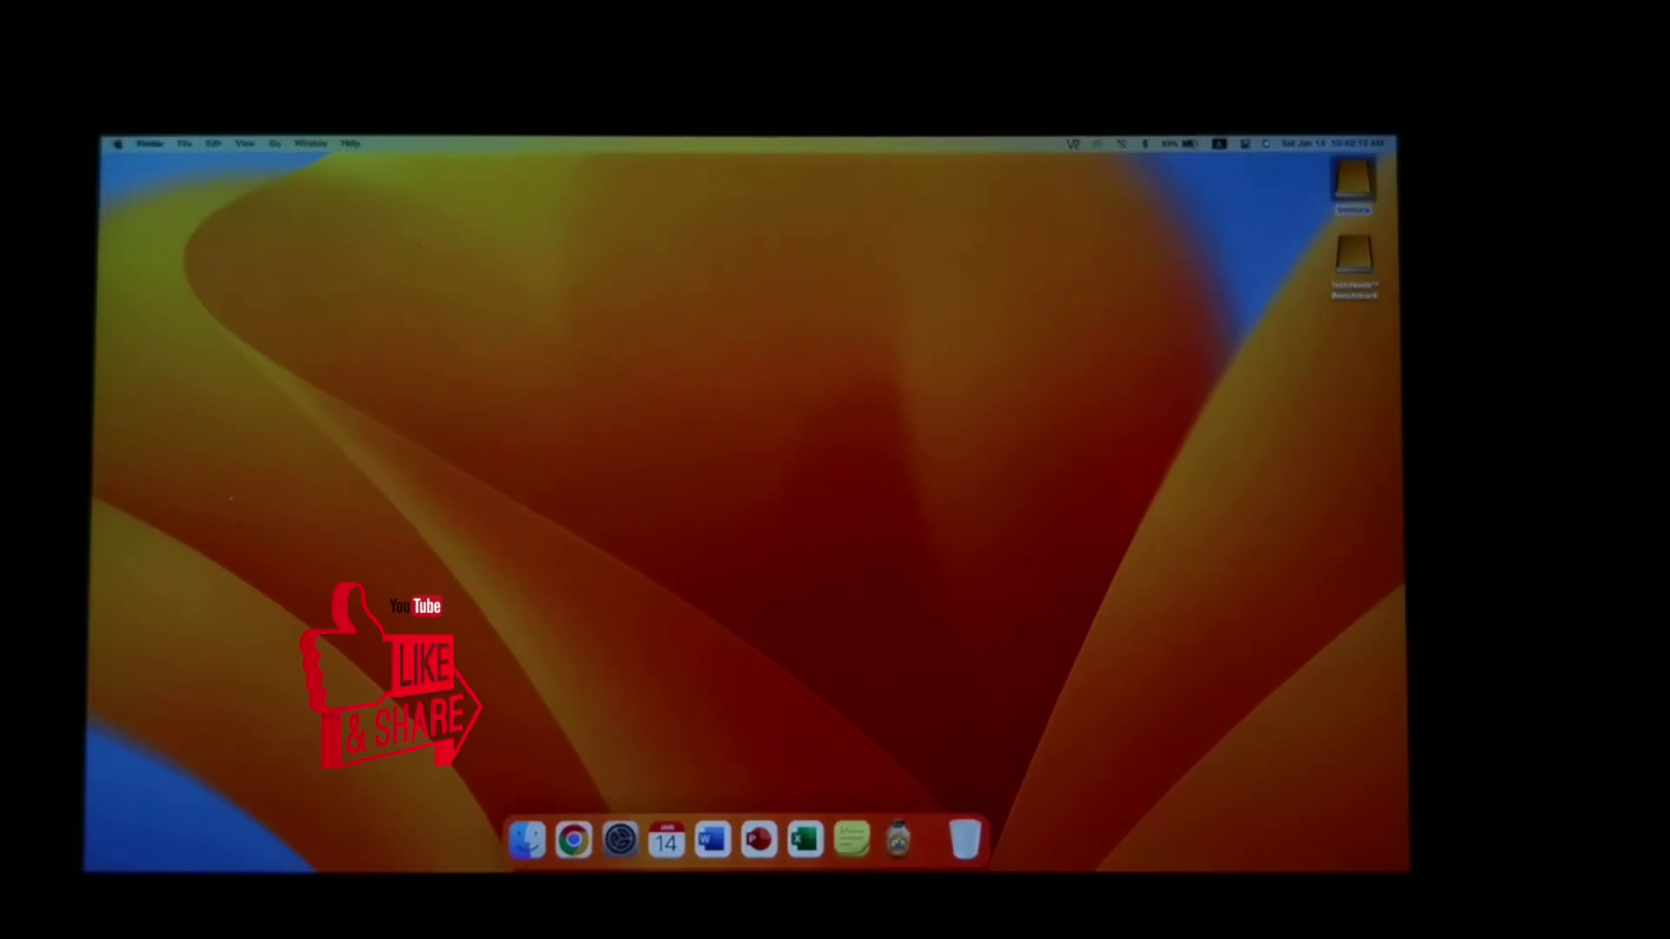
click(746, 502)
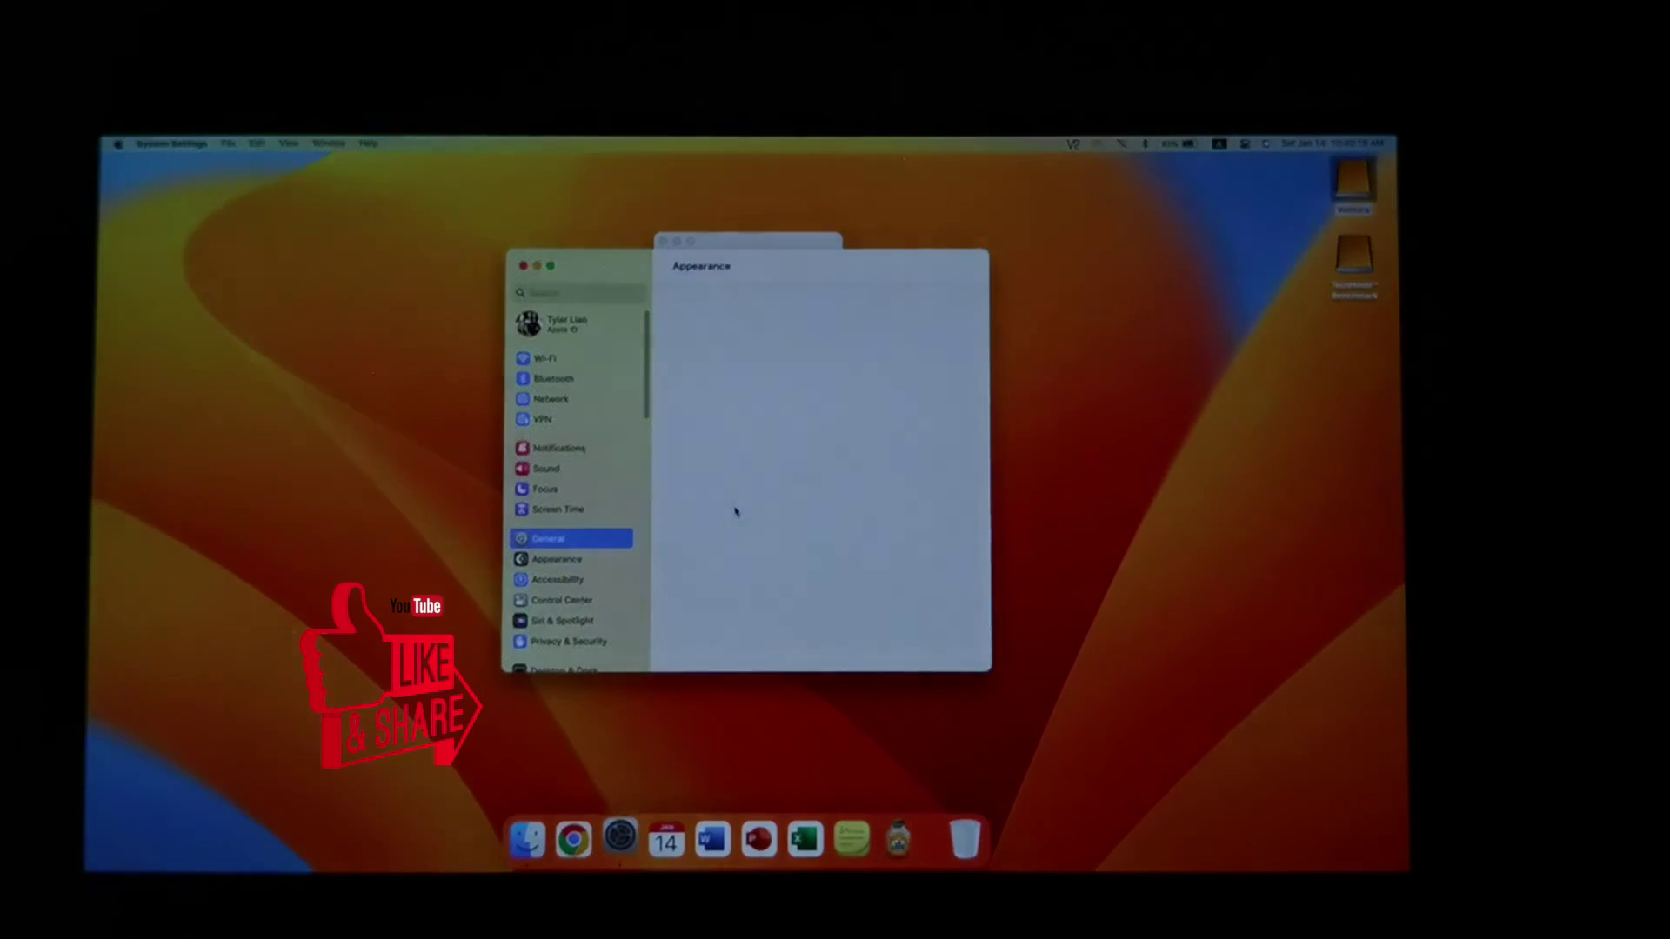
scroll(767, 514, down, 5)
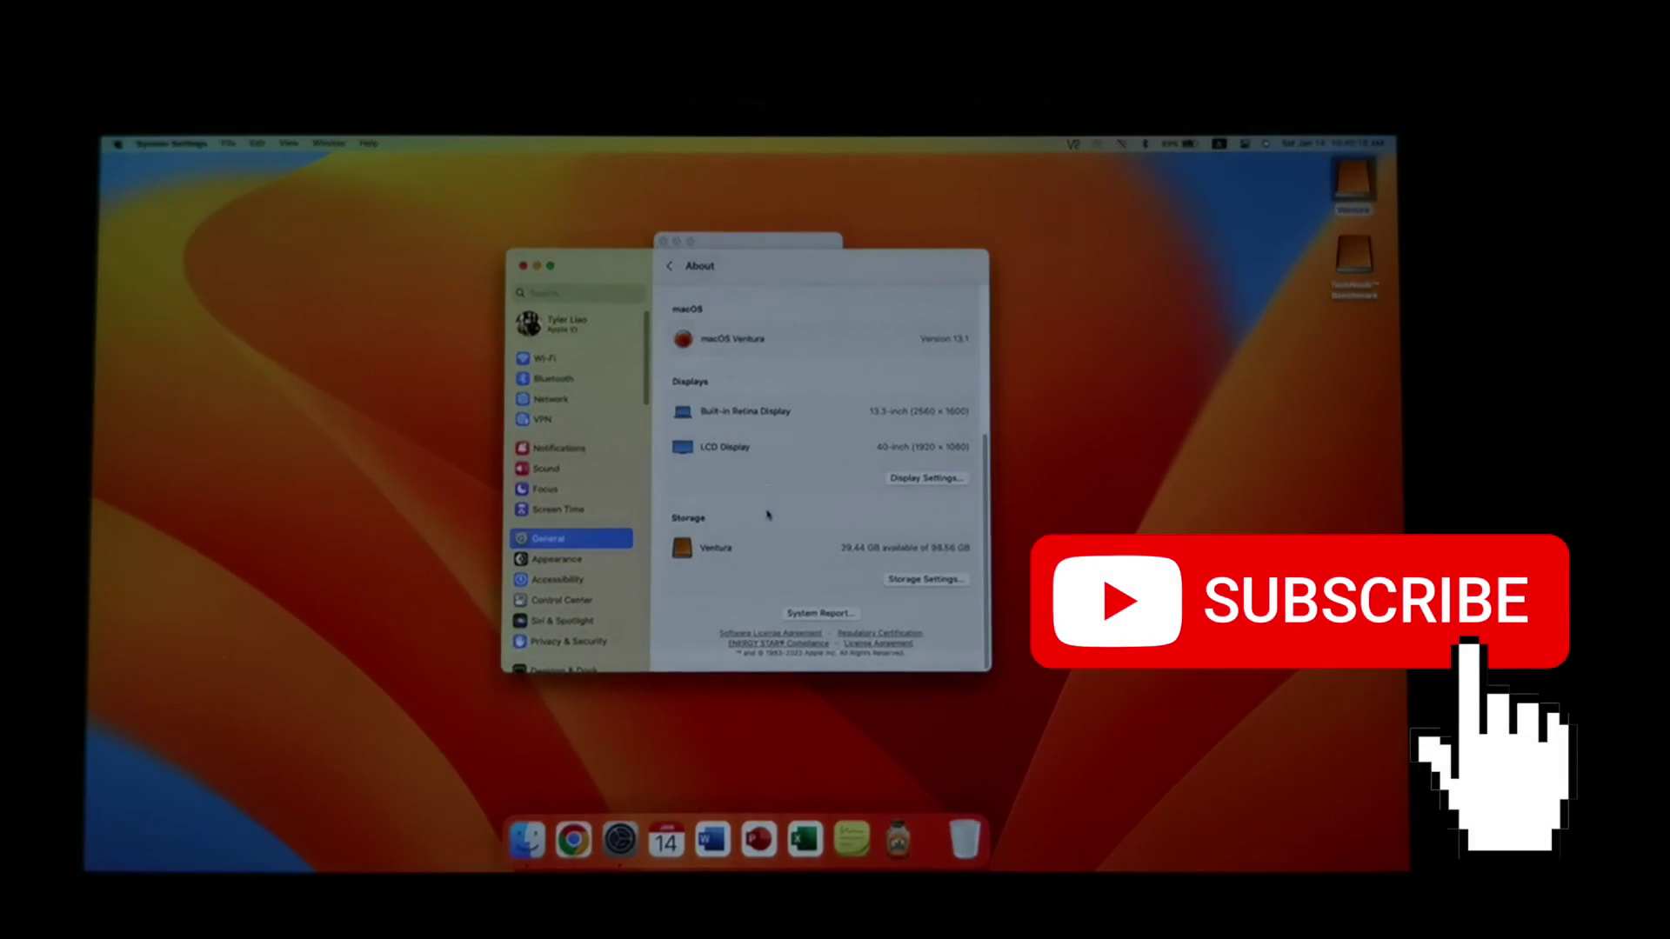